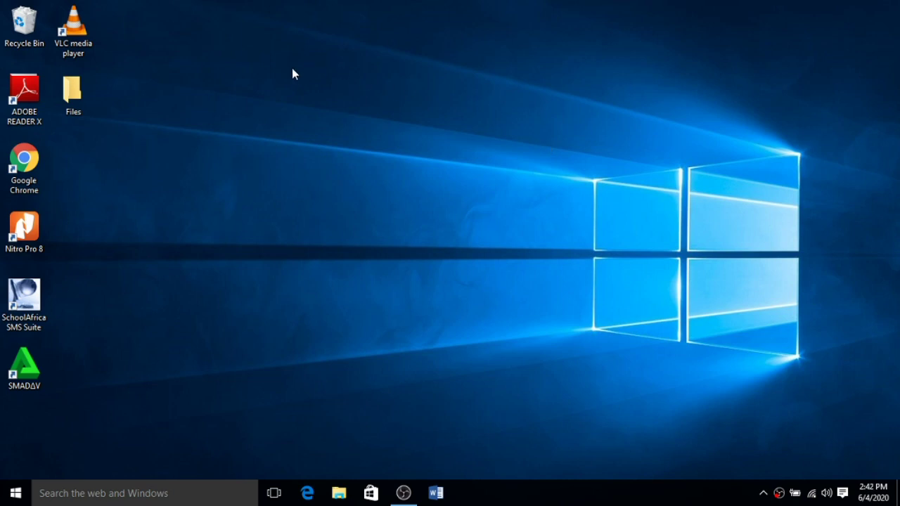
# - Create a new Microsoft Word document on the desktop named "Venn Diagram" and open it in Word
pyautogui.rightClick(272, 100)
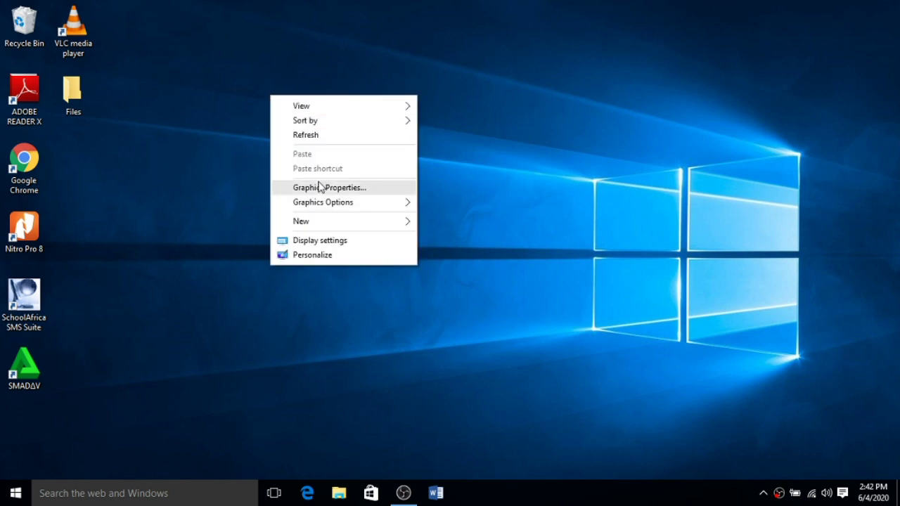
pyautogui.moveTo(320, 222)
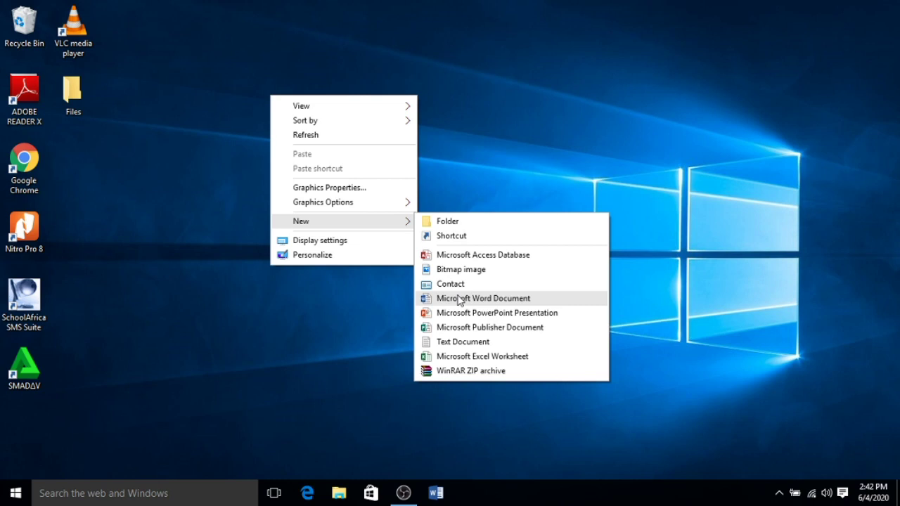
pyautogui.click(457, 298)
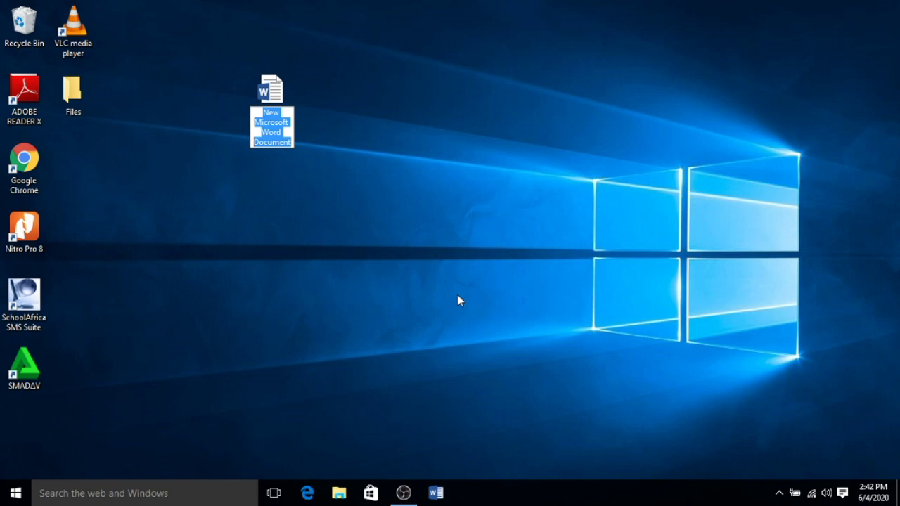
pyautogui.write('V')
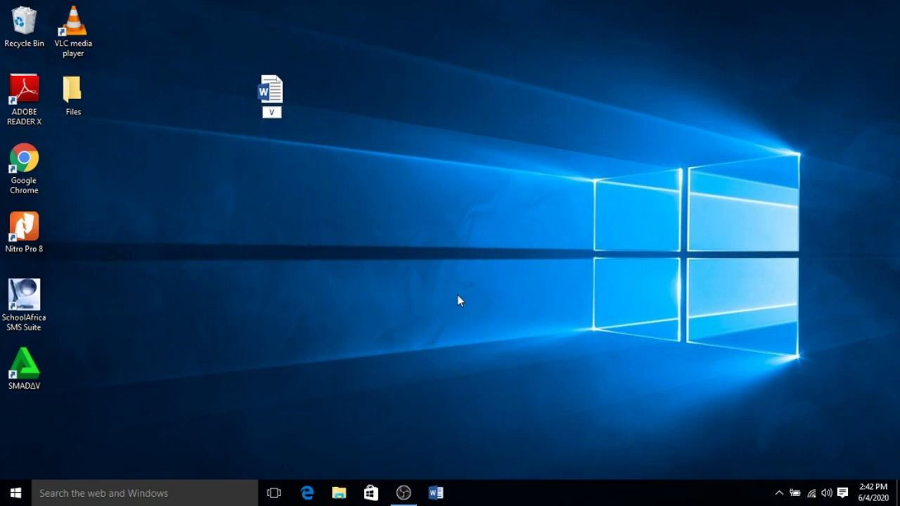
pyautogui.write('enn Diagram')
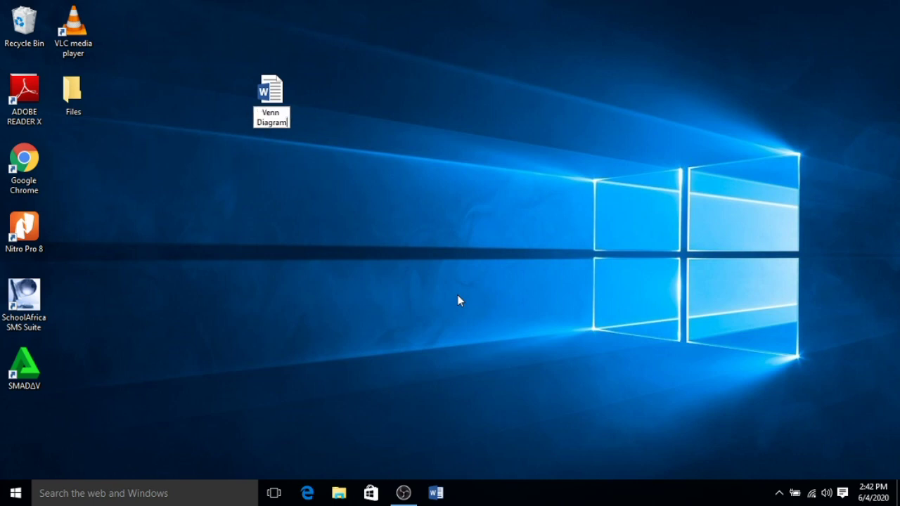
pyautogui.press('Return')
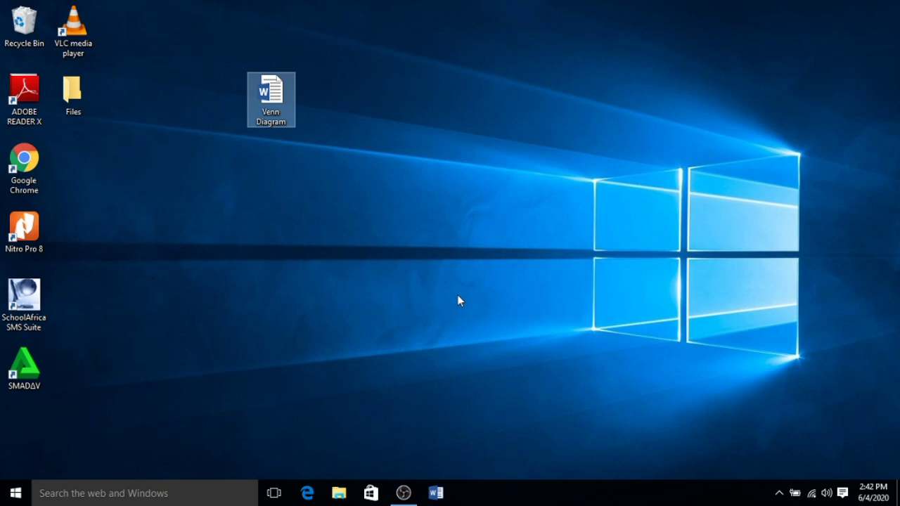
pyautogui.doubleClick(271, 103)
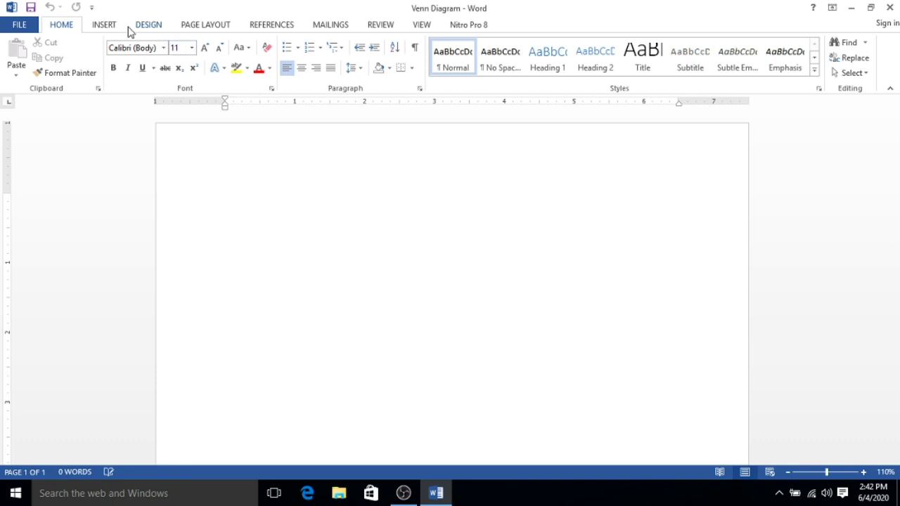
# - Draw an oval shape about 2.33" high and 2.18" wide in the upper part of the blank page
pyautogui.click(96, 25)
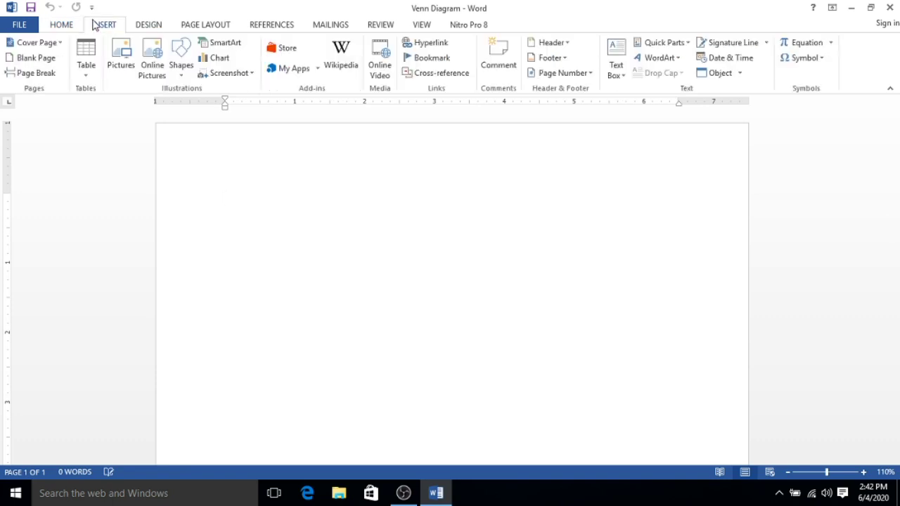
pyautogui.click(182, 77)
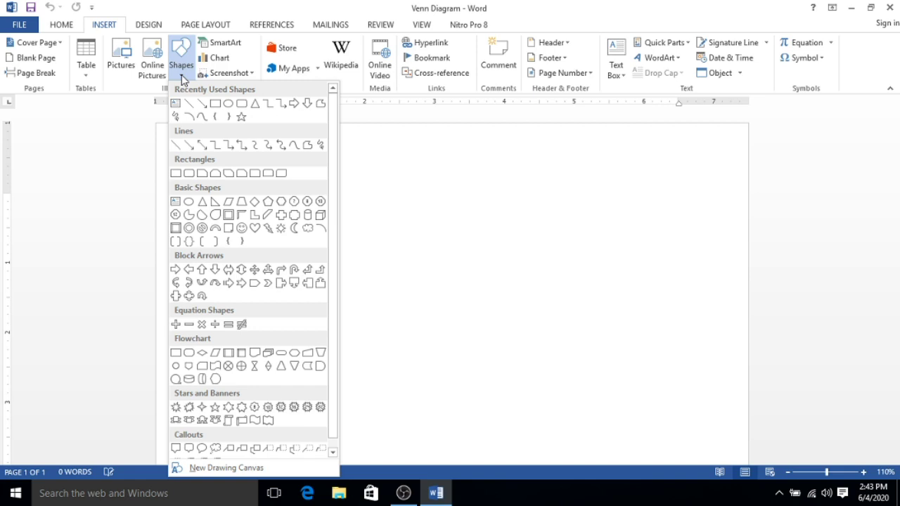
pyautogui.click(228, 104)
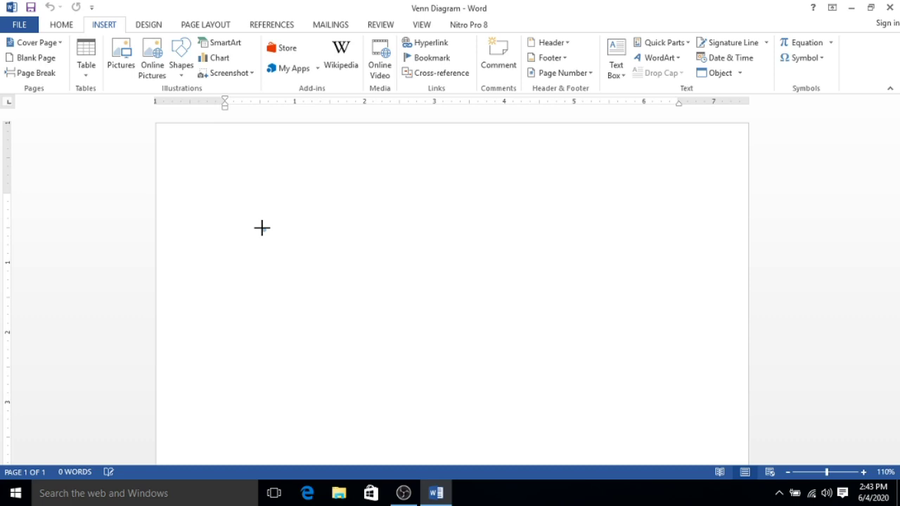
pyautogui.moveTo(261, 227)
pyautogui.mouseDown()
pyautogui.moveTo(357, 311)
pyautogui.moveTo(413, 389)
pyautogui.mouseUp()
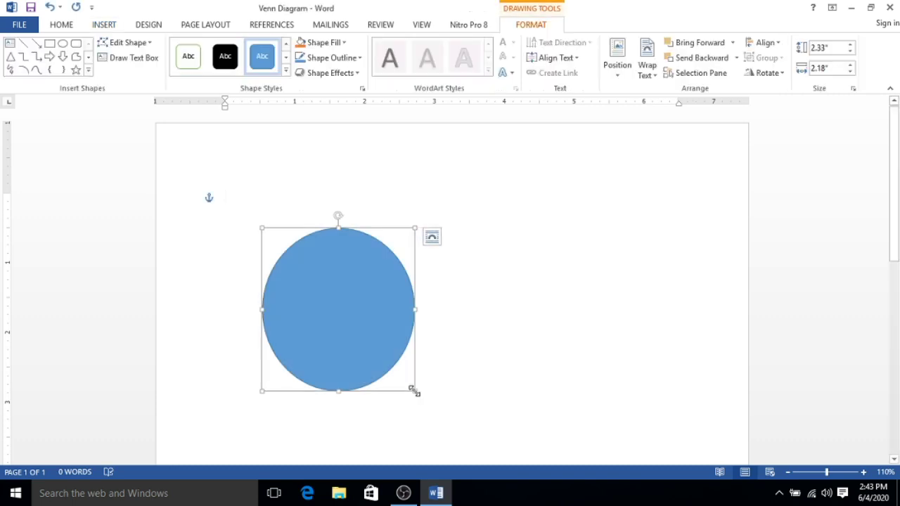
# - Copy the blue oval and paste two duplicates of it, keeping the source formatting
pyautogui.rightClick(342, 278)
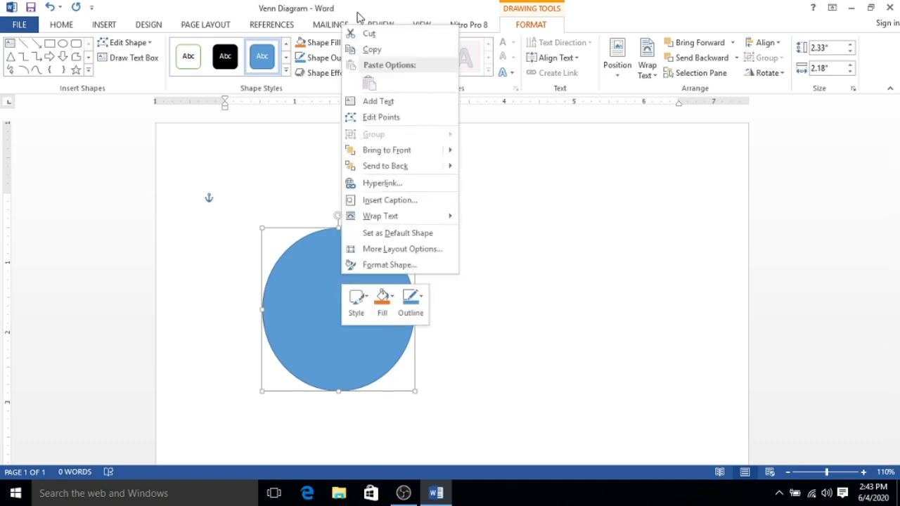
pyautogui.click(371, 50)
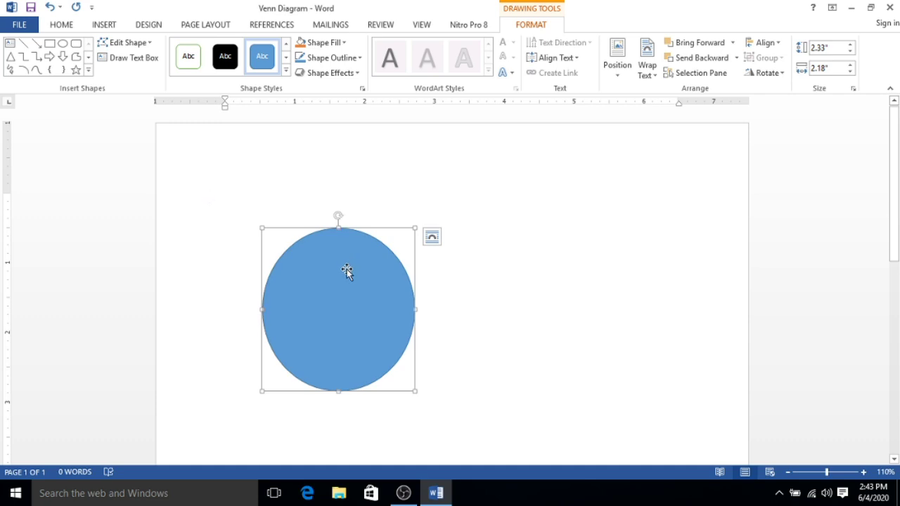
pyautogui.rightClick(348, 307)
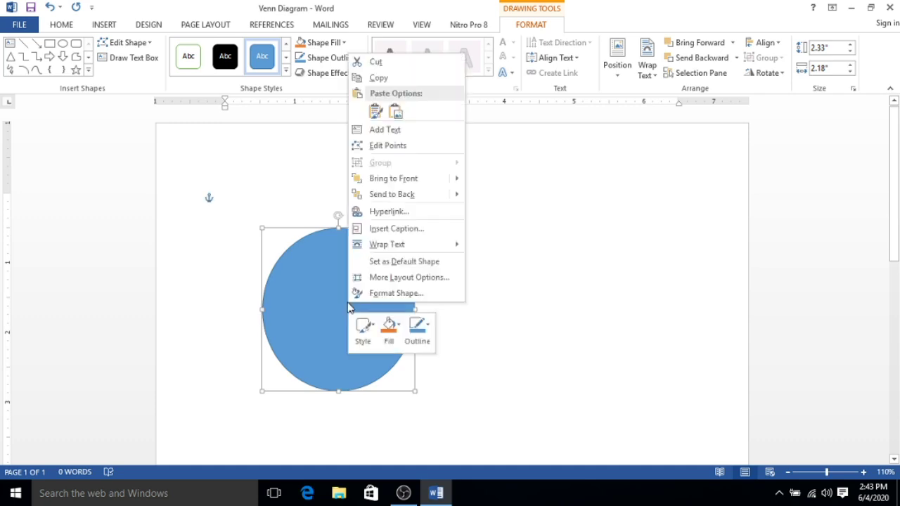
pyautogui.click(374, 112)
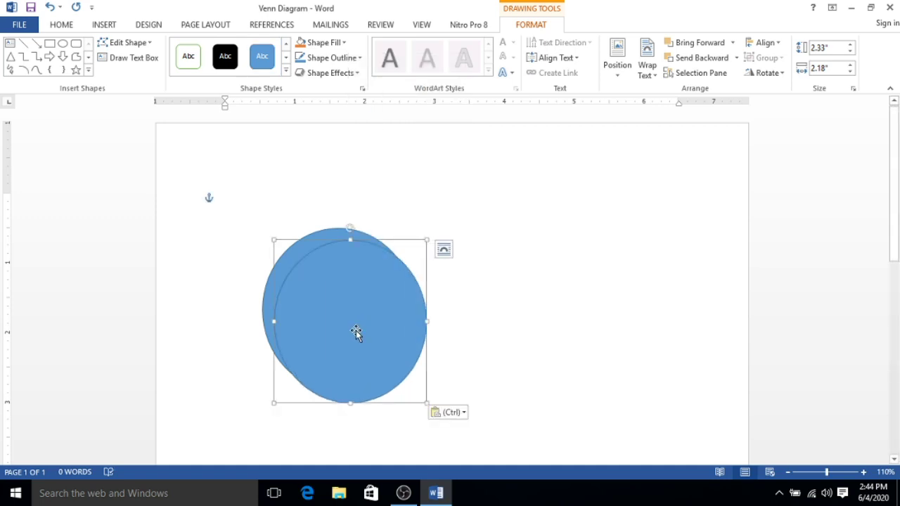
pyautogui.rightClick(356, 332)
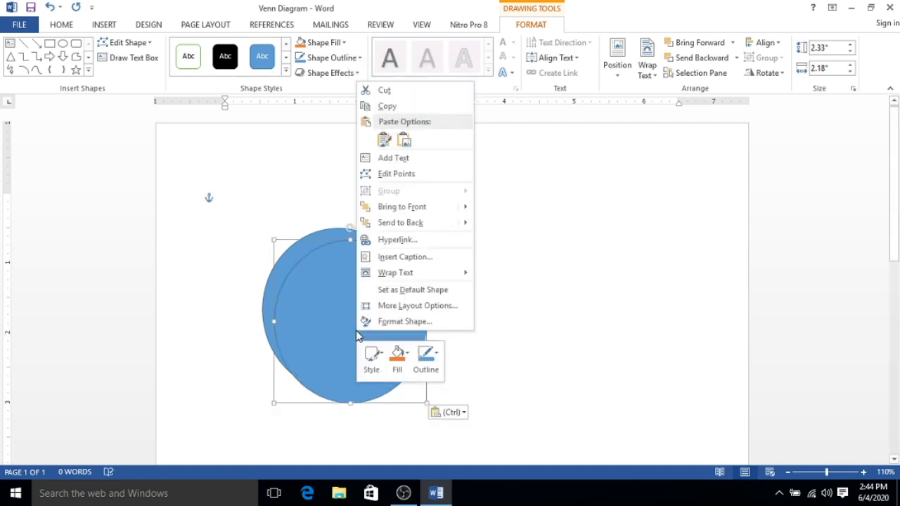
pyautogui.click(385, 142)
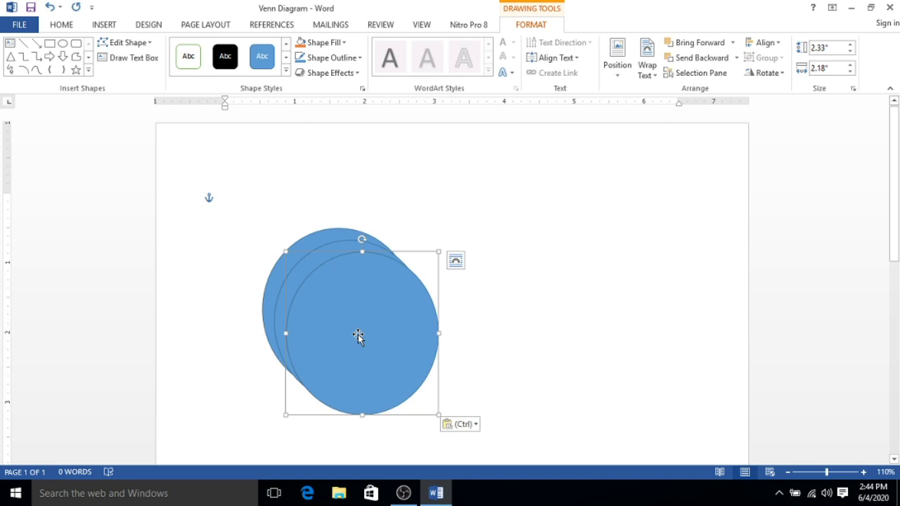
# - Arrange the two duplicates so all three ovals overlap, one beside the original and the other centred below the pair
pyautogui.moveTo(358, 334); pyautogui.dragTo(415, 308)
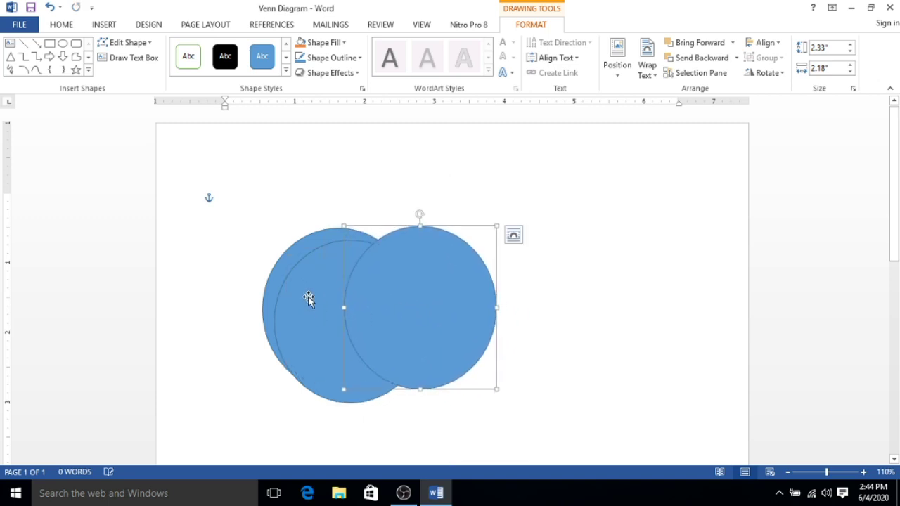
pyautogui.moveTo(309, 299); pyautogui.dragTo(352, 340)
pyautogui.moveTo(389, 317)
pyautogui.mouseDown()
pyautogui.moveTo(410, 321)
pyautogui.moveTo(393, 309)
pyautogui.mouseUp()
pyautogui.click(362, 373)
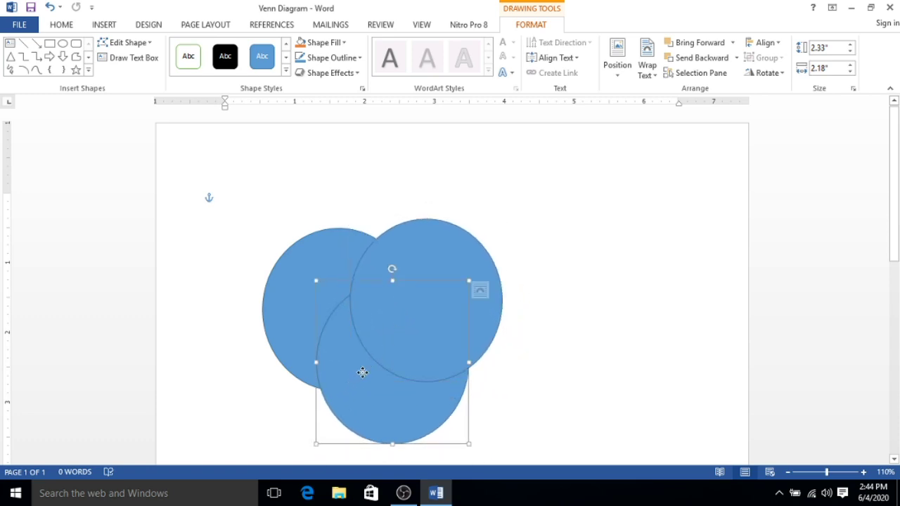
pyautogui.moveTo(362, 372)
pyautogui.mouseDown()
pyautogui.moveTo(354, 378)
pyautogui.moveTo(364, 383)
pyautogui.mouseUp()
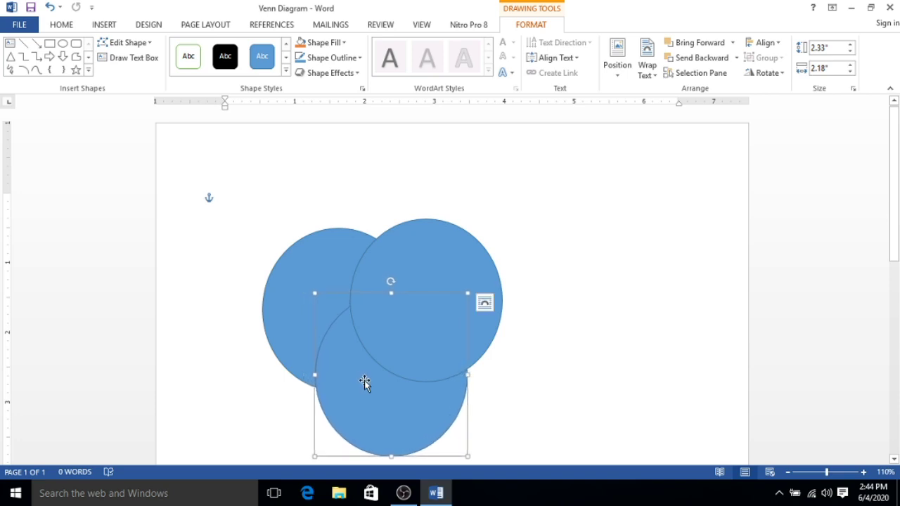
pyautogui.moveTo(435, 267)
pyautogui.mouseDown()
pyautogui.moveTo(446, 282)
pyautogui.moveTo(437, 273)
pyautogui.mouseUp()
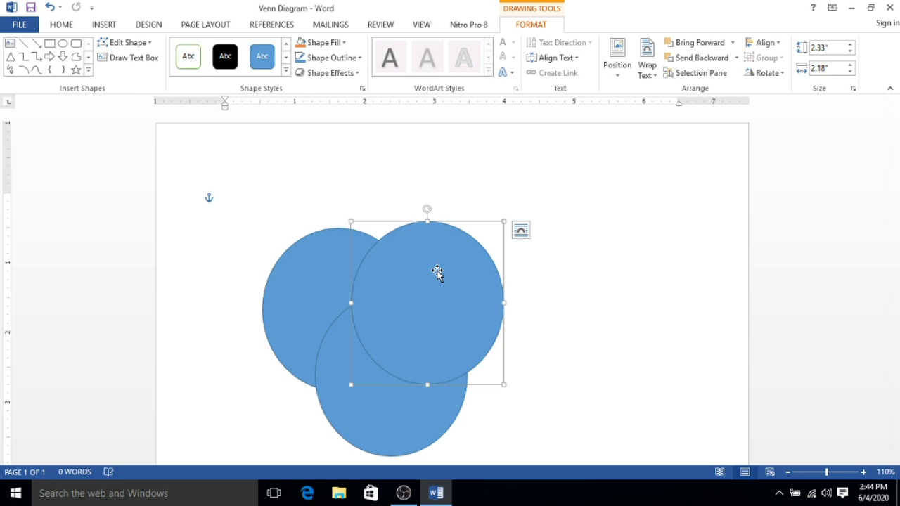
pyautogui.moveTo(437, 273); pyautogui.dragTo(438, 278)
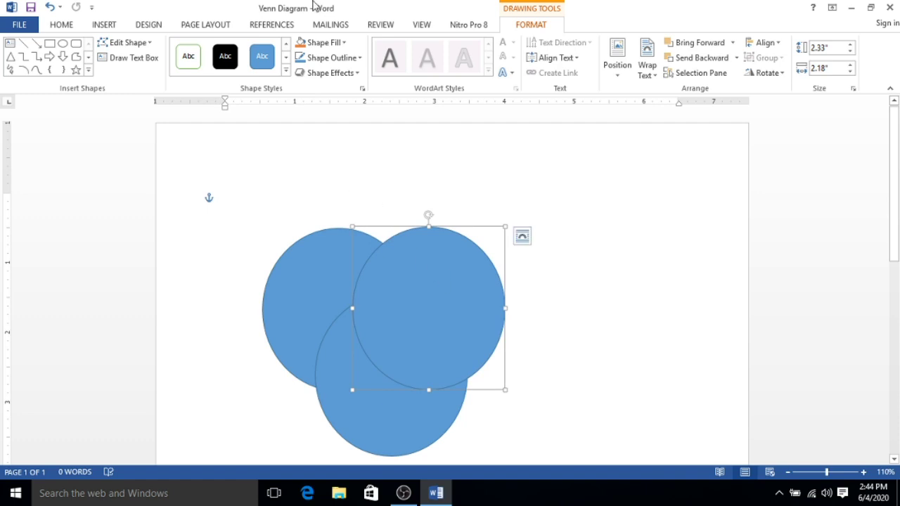
# - Set the shape fill of all three overlapping circles to No Fill
pyautogui.click(344, 44)
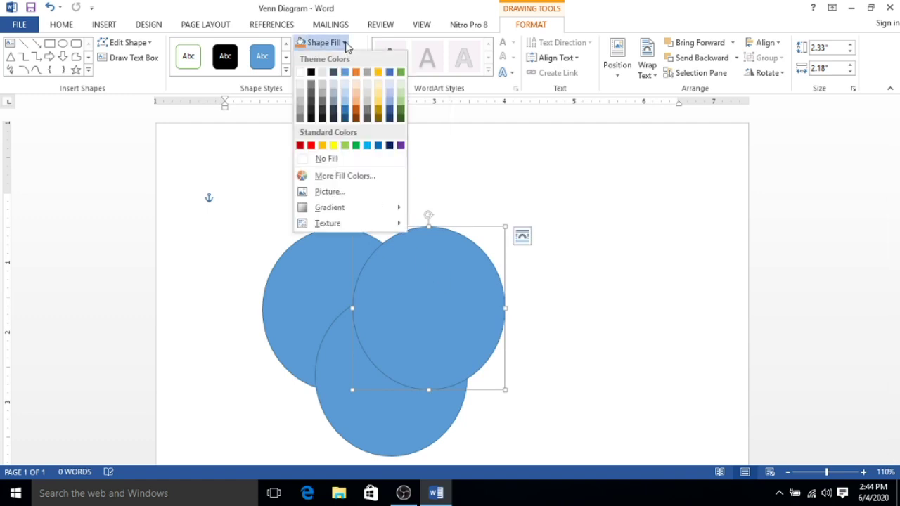
pyautogui.click(328, 160)
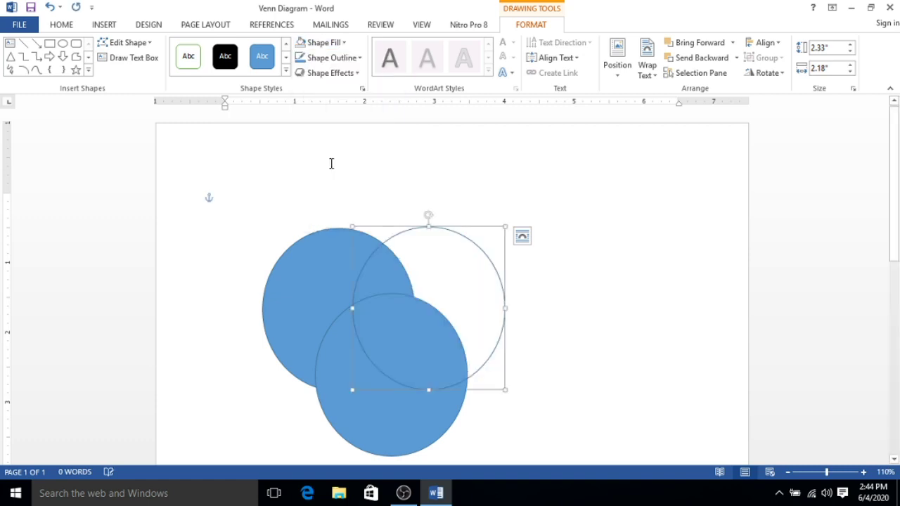
pyautogui.click(318, 261)
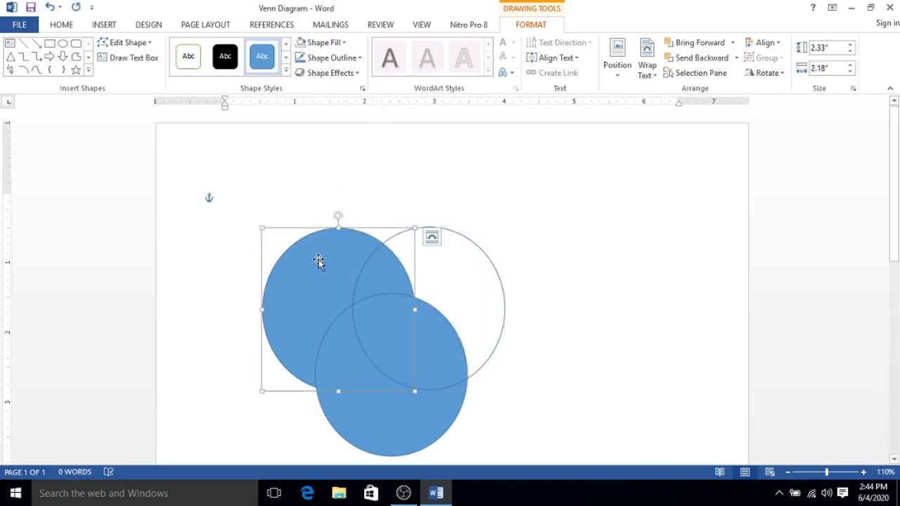
pyautogui.click(343, 42)
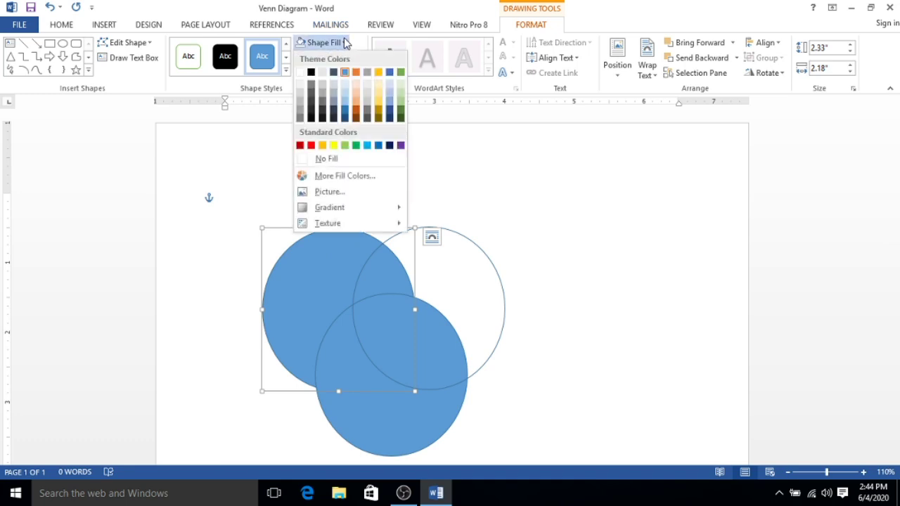
pyautogui.click(324, 157)
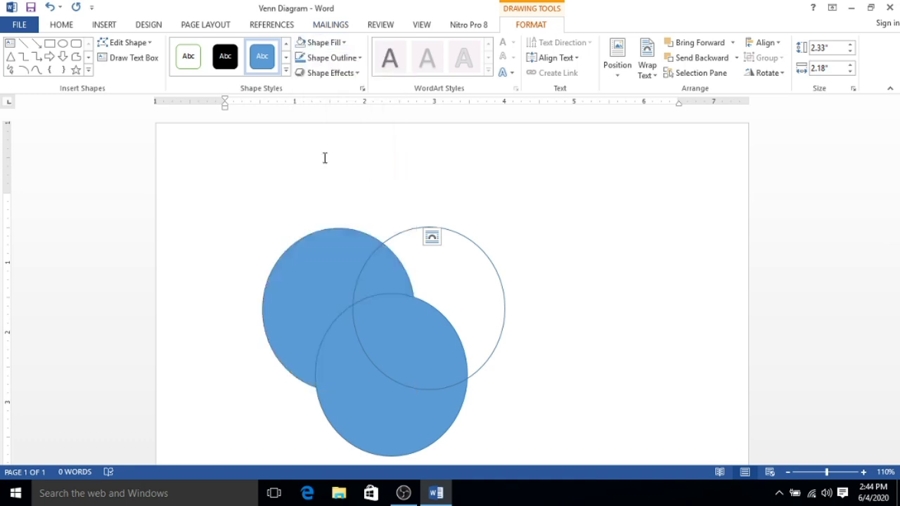
pyautogui.click(388, 317)
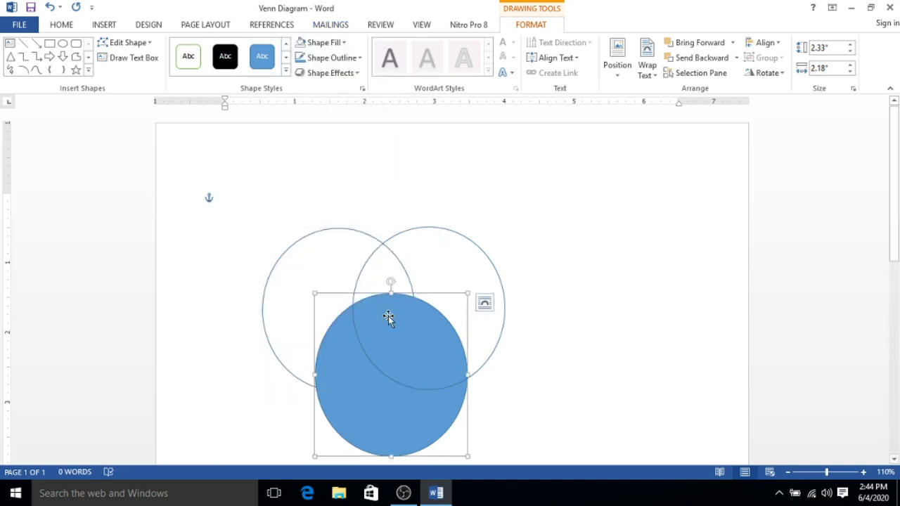
pyautogui.click(343, 42)
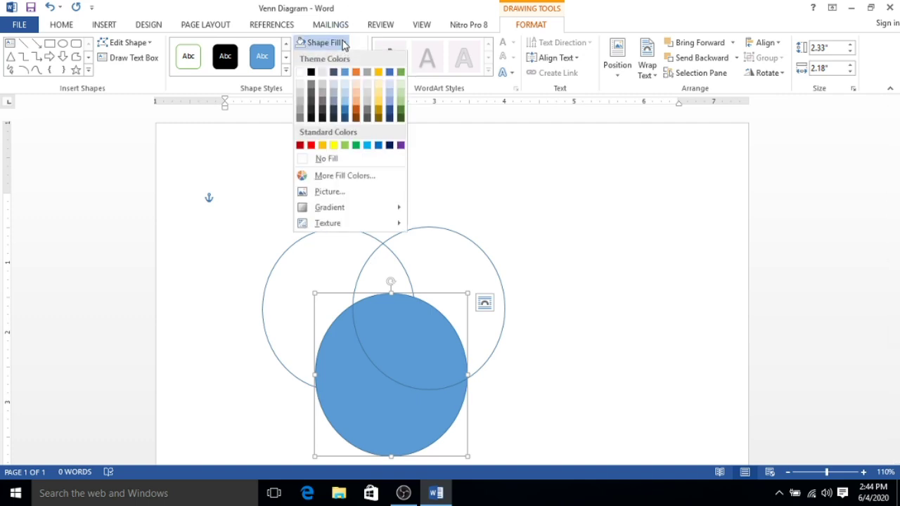
pyautogui.click(335, 159)
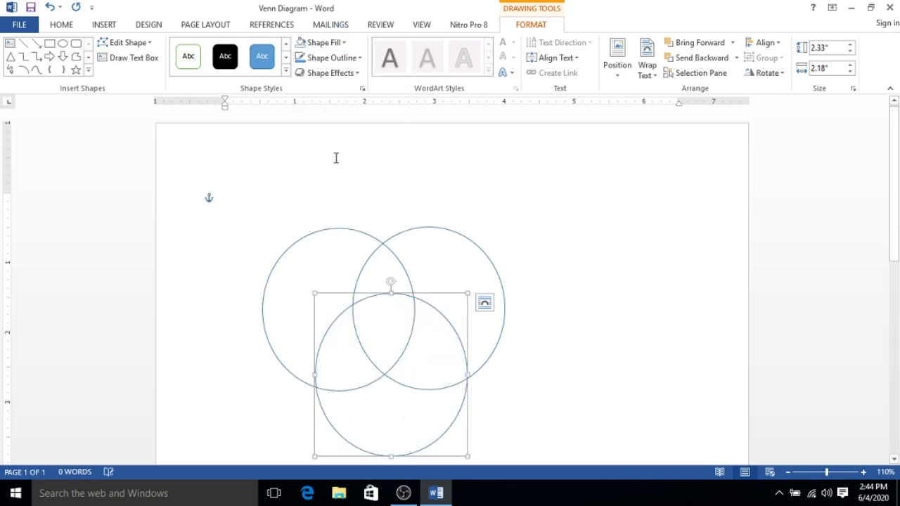
pyautogui.click(586, 200)
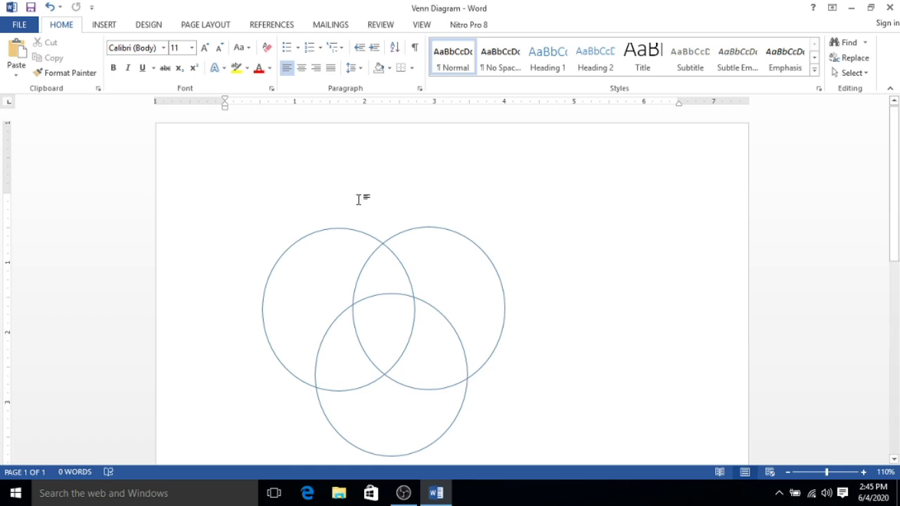
# - Set the shape outline of the upper-left circle to black
pyautogui.click(331, 234)
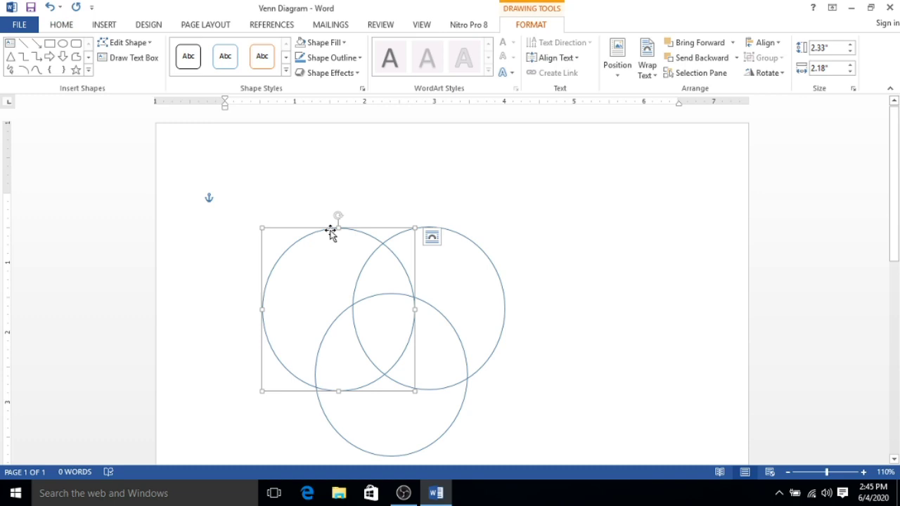
pyautogui.click(361, 58)
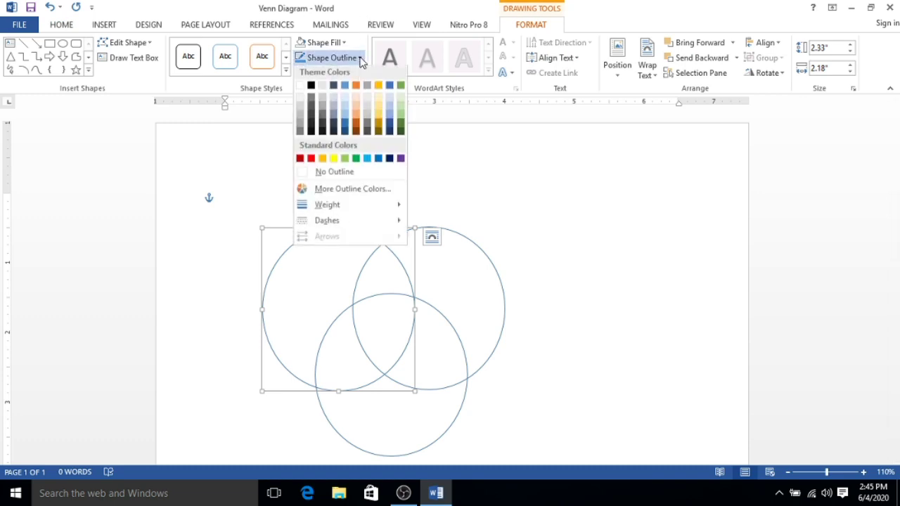
pyautogui.click(312, 88)
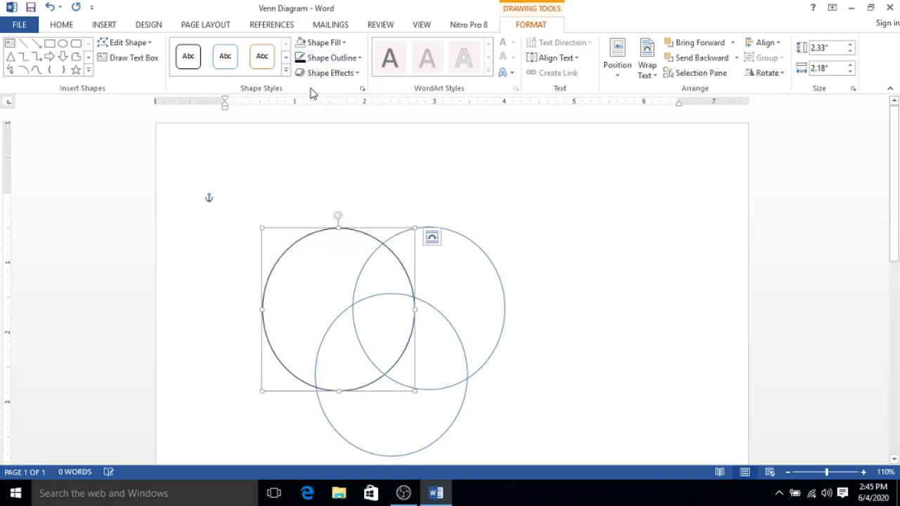
# - Set the shape outline of the upper-right circle and the bottom circle to black
pyautogui.click(475, 282)
pyautogui.click(457, 236)
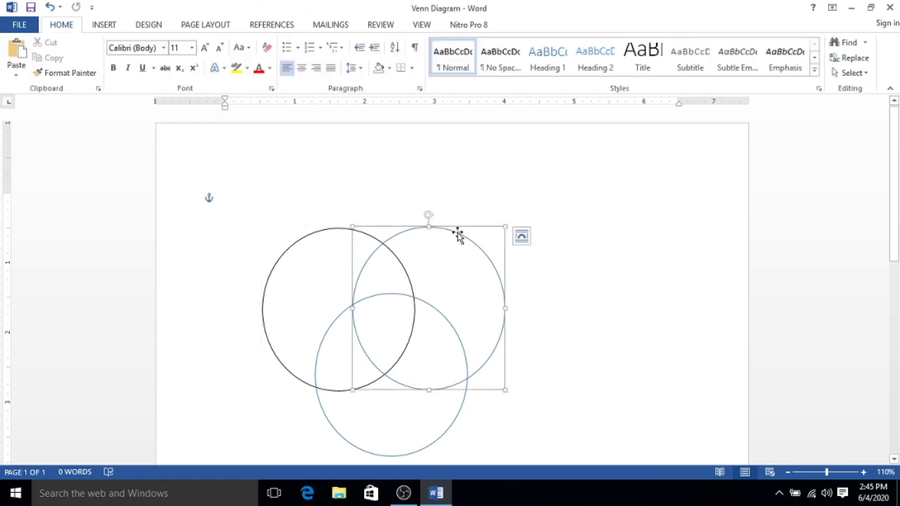
pyautogui.click(358, 58)
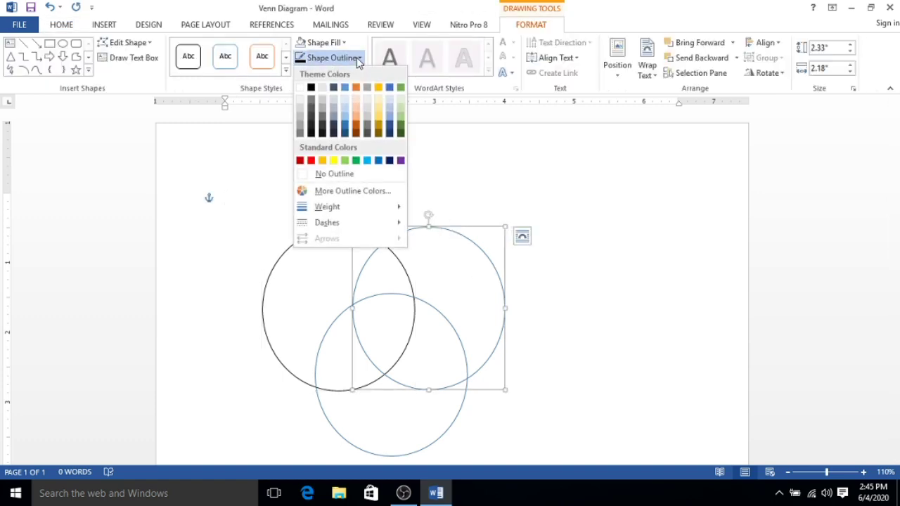
pyautogui.click(311, 87)
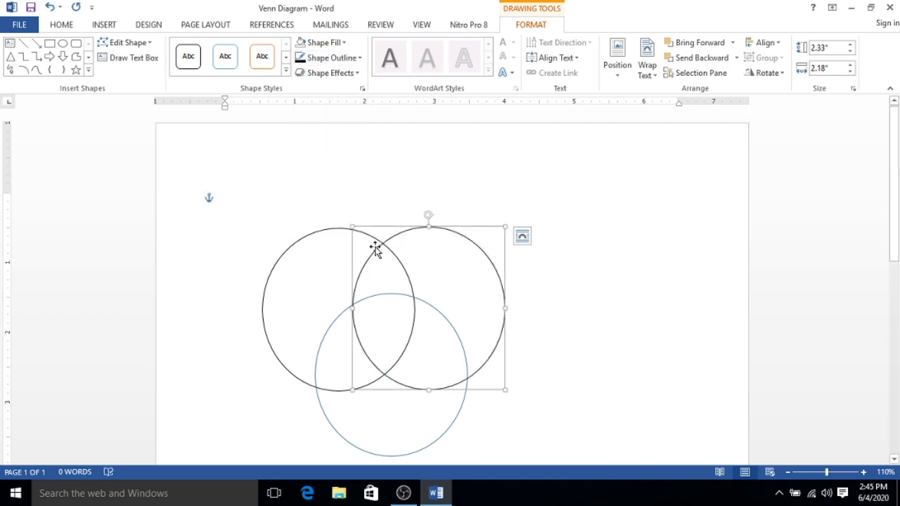
pyautogui.click(384, 298)
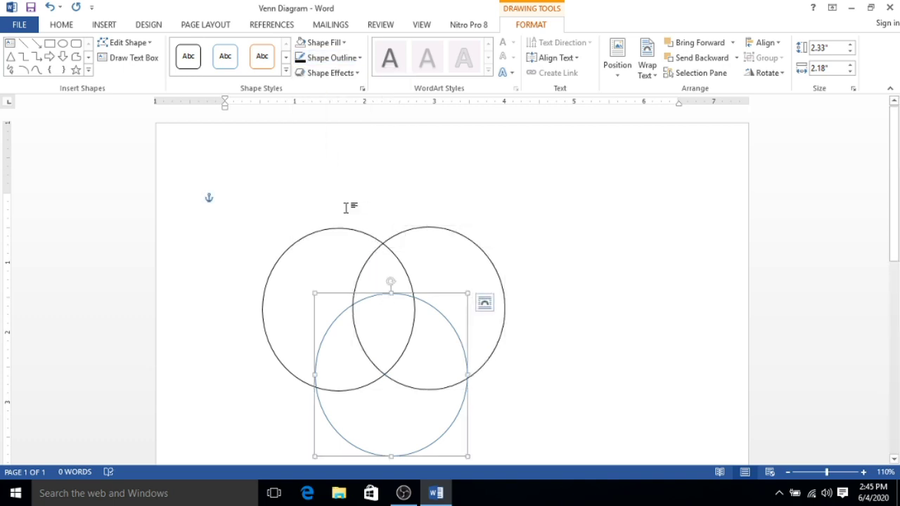
pyautogui.click(357, 58)
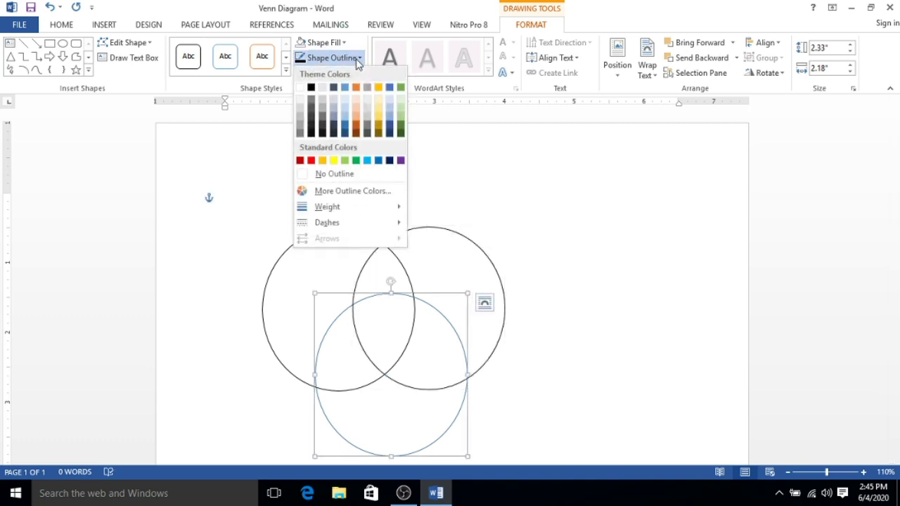
pyautogui.click(312, 87)
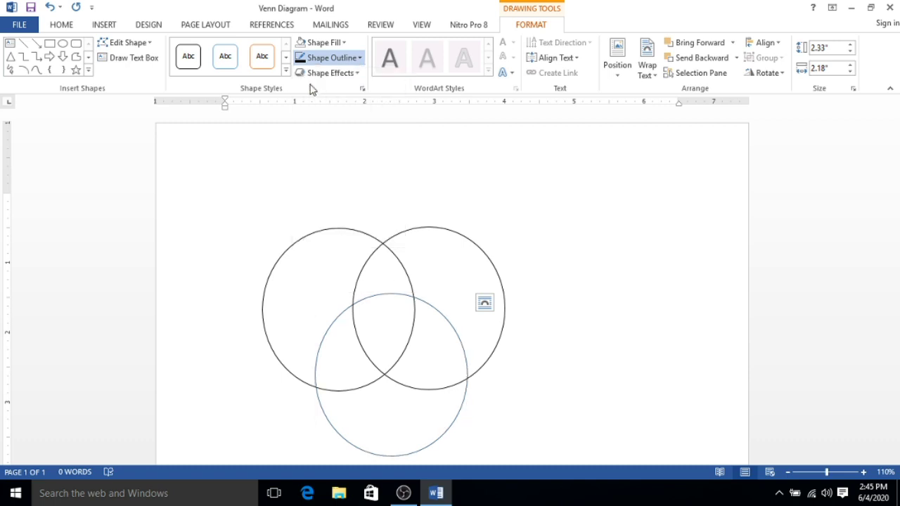
pyautogui.click(548, 219)
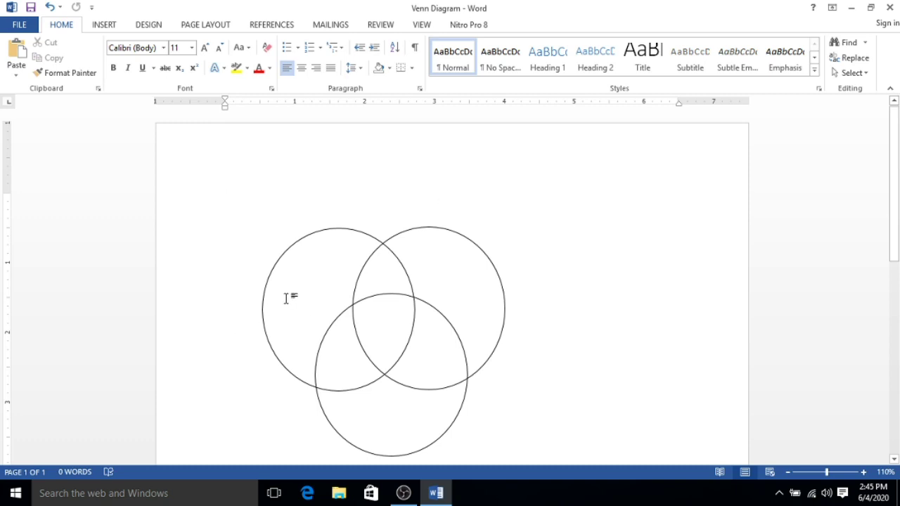
# - Enter 45 in the upper-left circle's own region, 30 in the overlap of the upper two circles, and 22 in the central overlap
pyautogui.doubleClick(307, 281)
pyautogui.write('45')
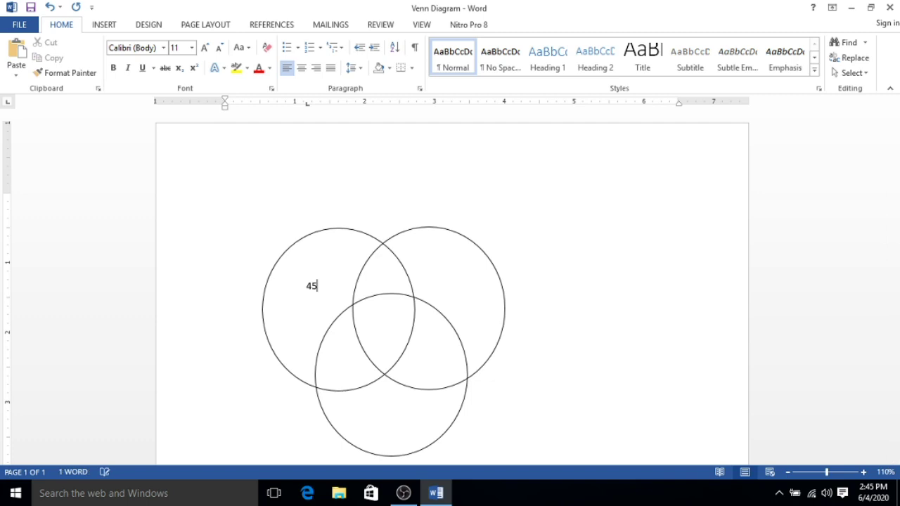
pyautogui.doubleClick(380, 272)
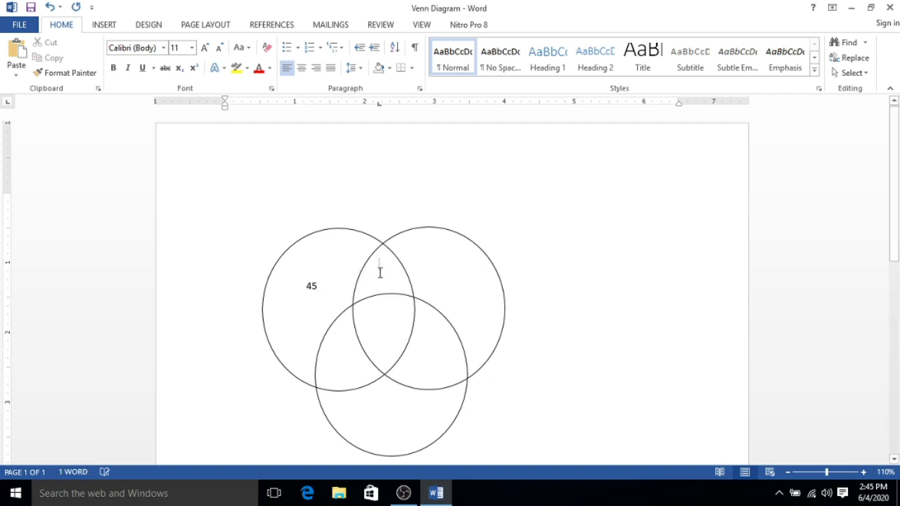
pyautogui.write('30')
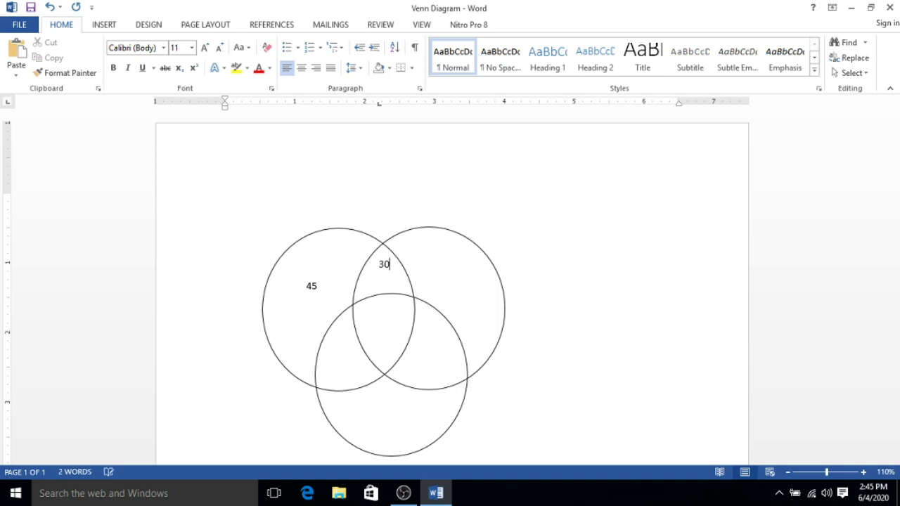
pyautogui.doubleClick(382, 320)
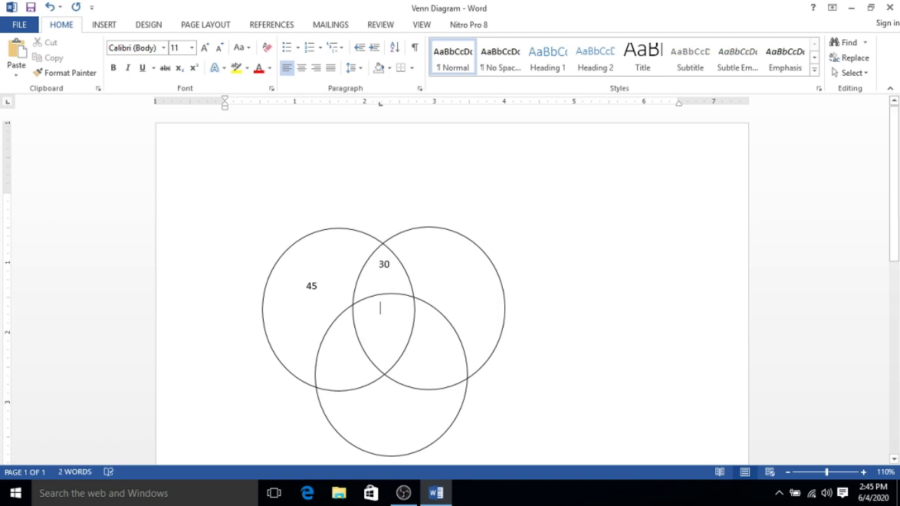
pyautogui.write('22')
# - Enter 20 in the lower-left overlap, 30 in the lower-right overlap, 15 in the bottom circle only, and 50 in the upper-right circle only
pyautogui.doubleClick(343, 360)
pyautogui.write('20')
pyautogui.doubleClick(420, 356)
pyautogui.write('30')
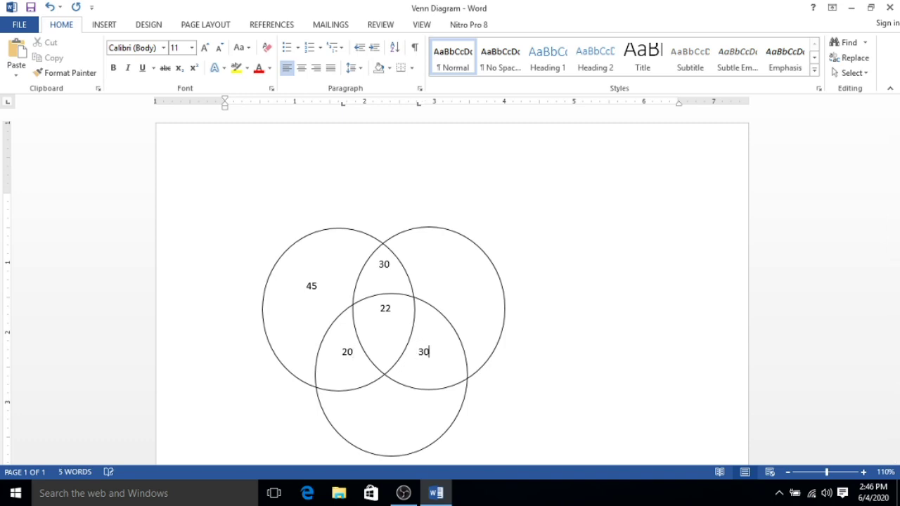
pyautogui.doubleClick(378, 418)
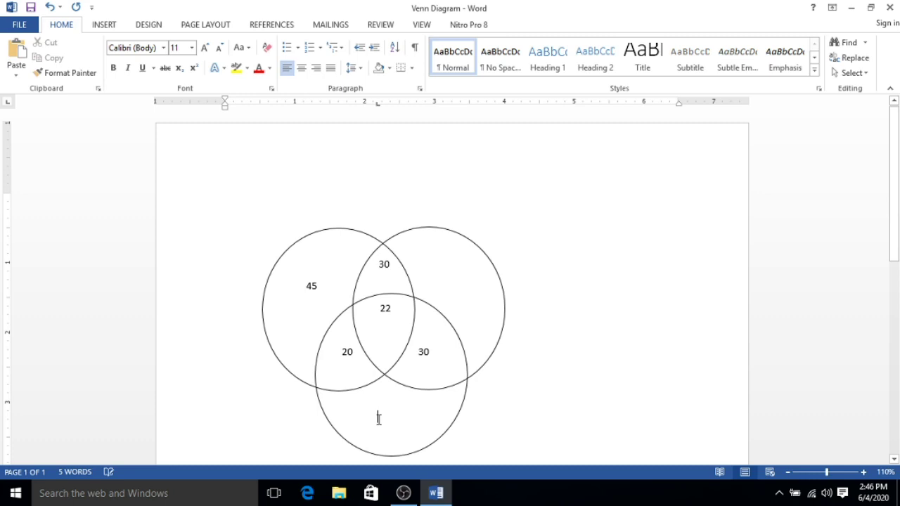
pyautogui.write('15')
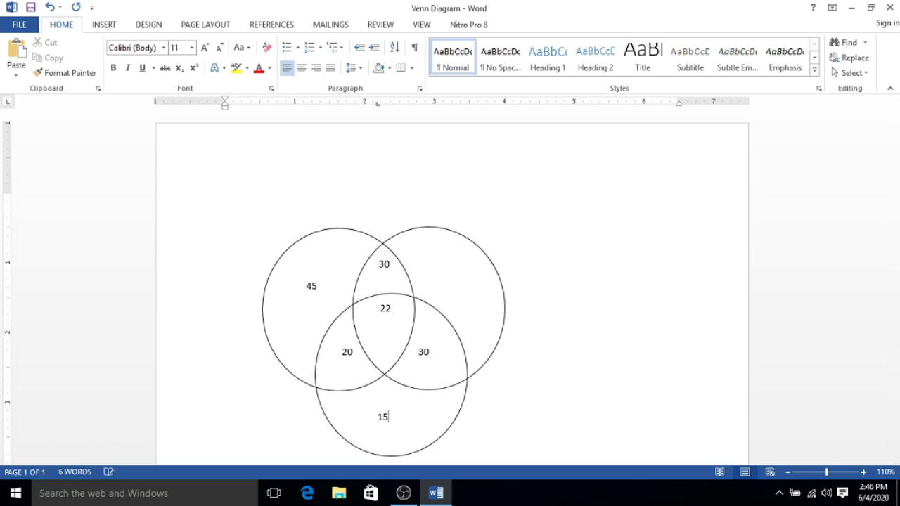
pyautogui.doubleClick(453, 268)
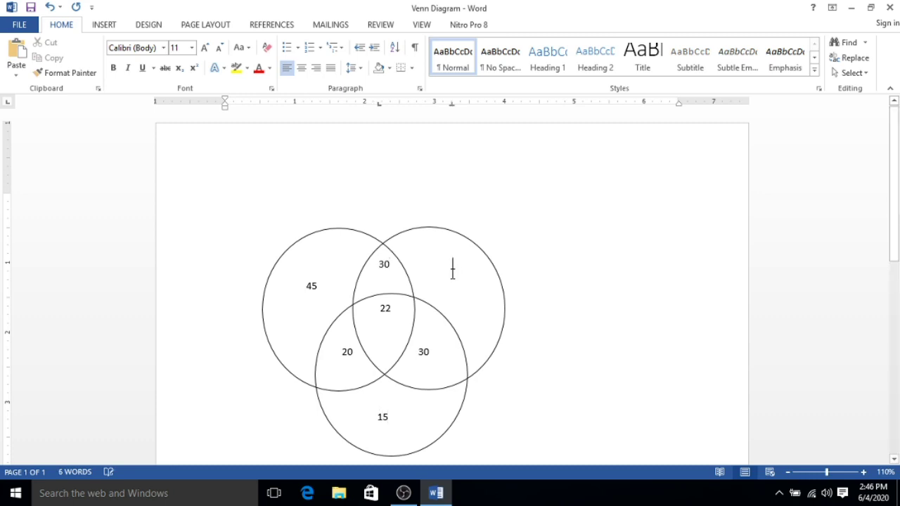
pyautogui.write('50')
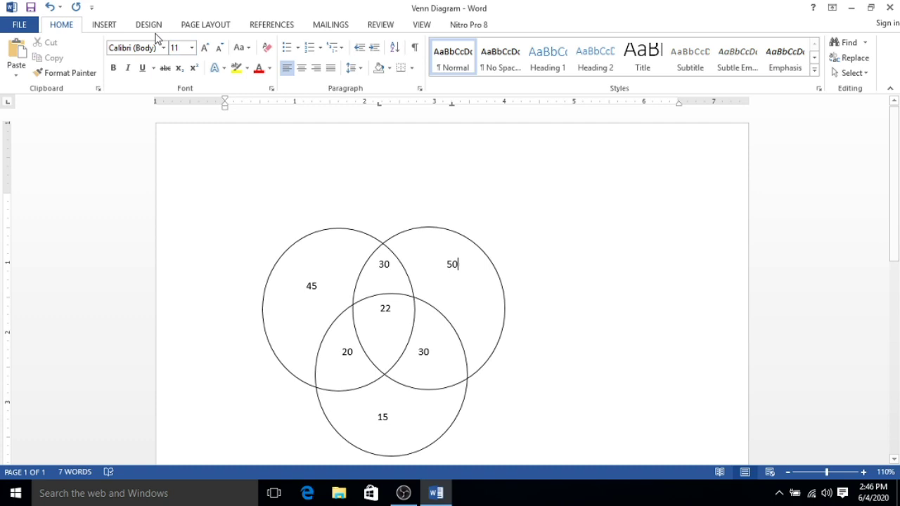
# - Draw a rectangle about 3.83" high over the whole Venn diagram and widen it on its left side to about 4.07"
pyautogui.click(117, 27)
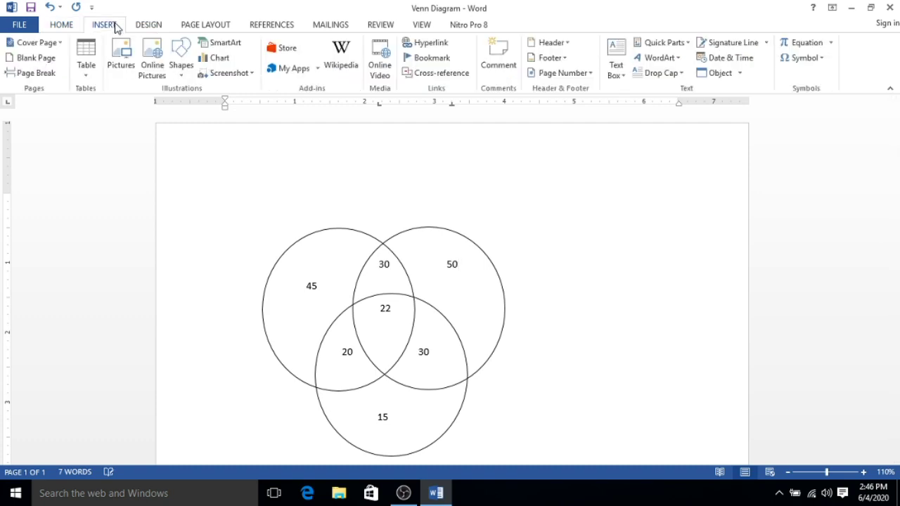
pyautogui.click(181, 73)
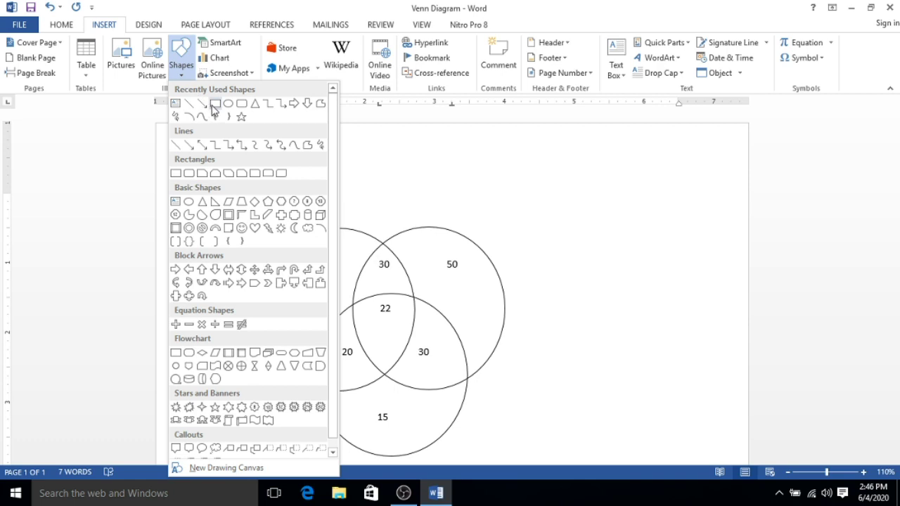
pyautogui.click(215, 104)
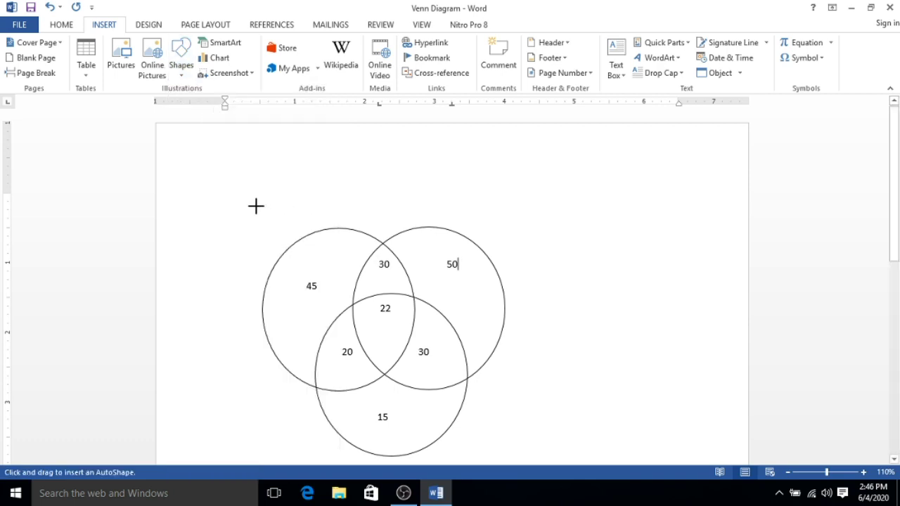
pyautogui.moveTo(253, 204)
pyautogui.mouseDown()
pyautogui.moveTo(339, 255)
pyautogui.moveTo(382, 361)
pyautogui.moveTo(435, 412)
pyautogui.moveTo(506, 457)
pyautogui.moveTo(528, 366)
pyautogui.mouseUp()
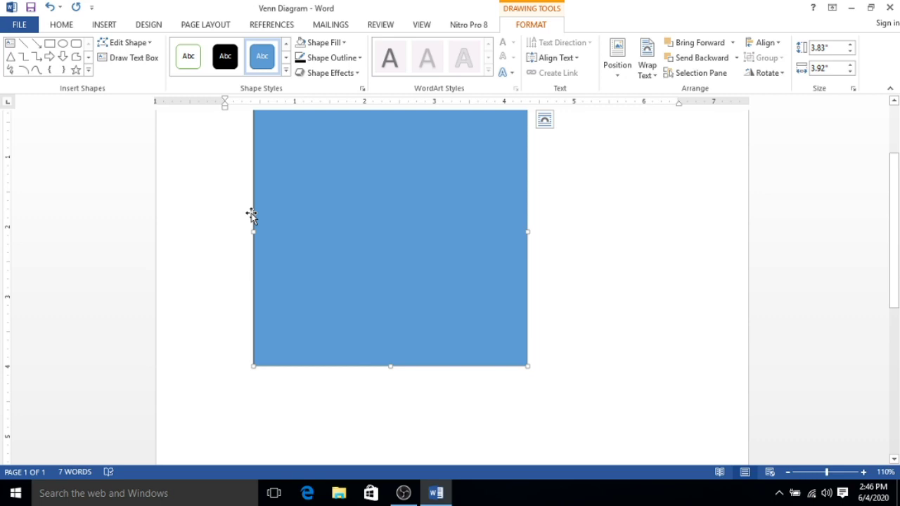
pyautogui.moveTo(251, 230); pyautogui.dragTo(242, 230)
pyautogui.click(561, 235)
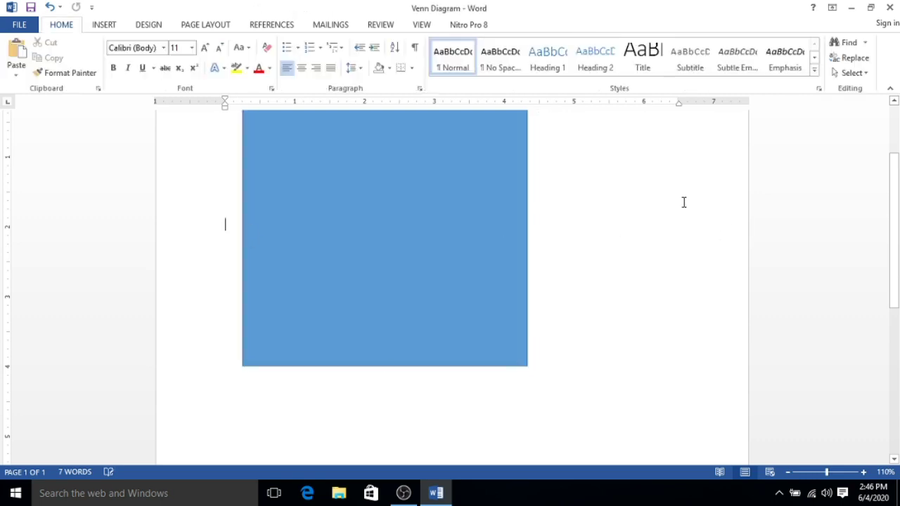
pyautogui.moveTo(895, 218)
pyautogui.mouseDown()
pyautogui.moveTo(892, 195)
pyautogui.moveTo(893, 203)
pyautogui.mouseUp()
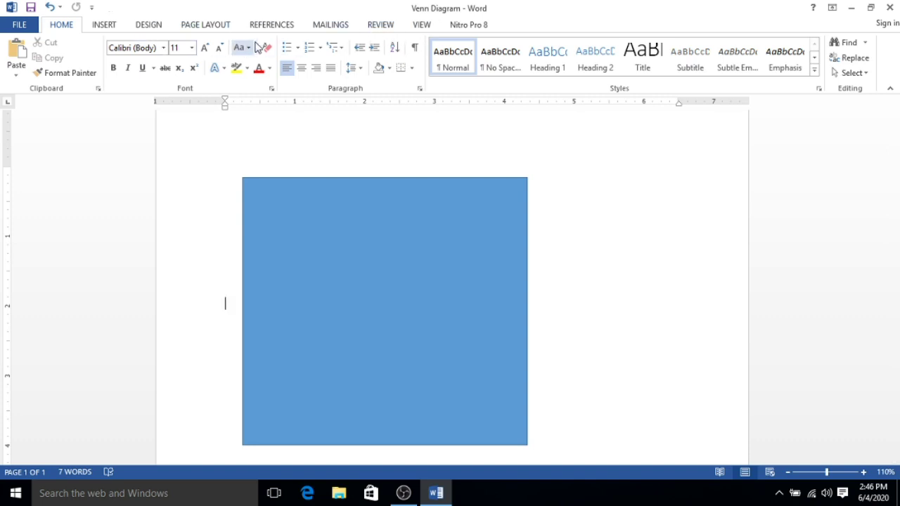
# - Set the rectangle around the diagram to No Fill and give it a black outline
pyautogui.click(344, 216)
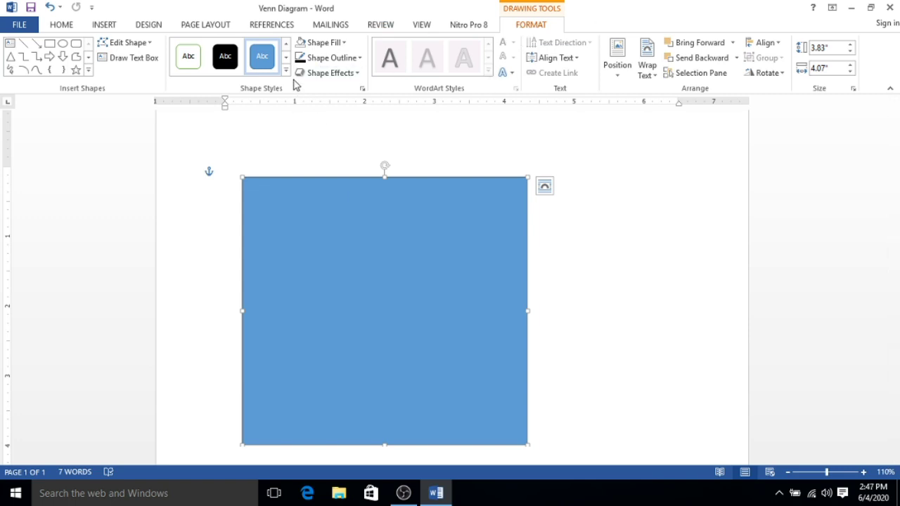
pyautogui.click(343, 44)
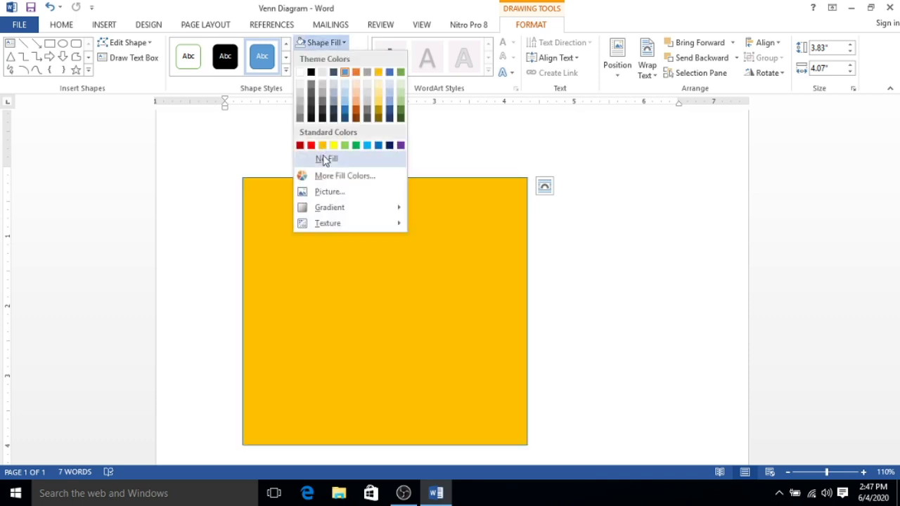
pyautogui.click(326, 160)
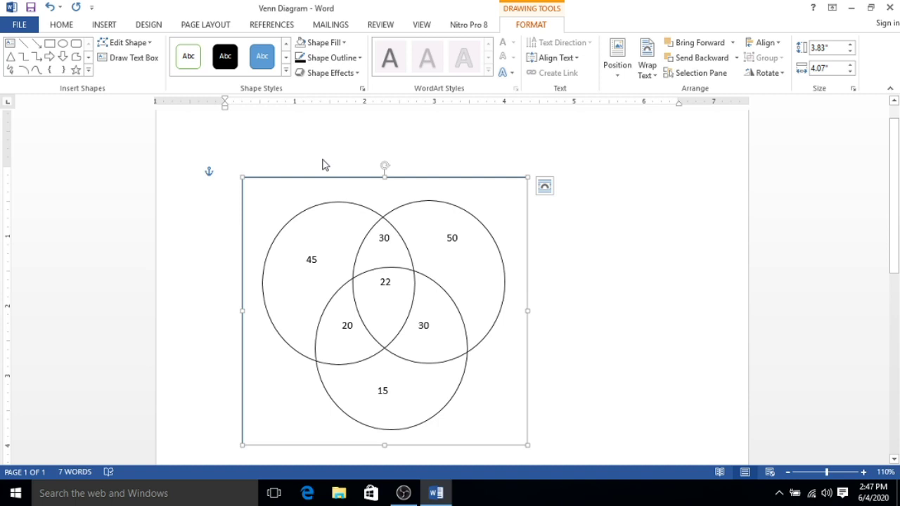
pyautogui.click(358, 58)
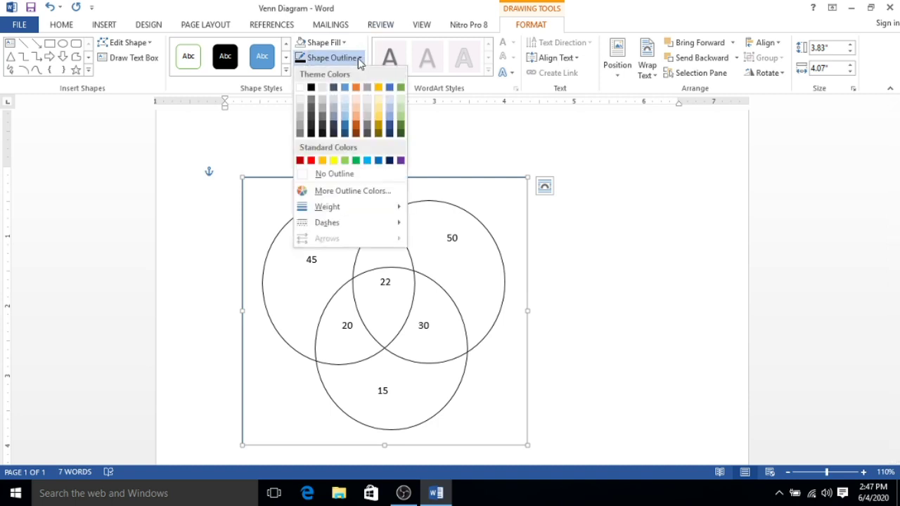
pyautogui.click(312, 87)
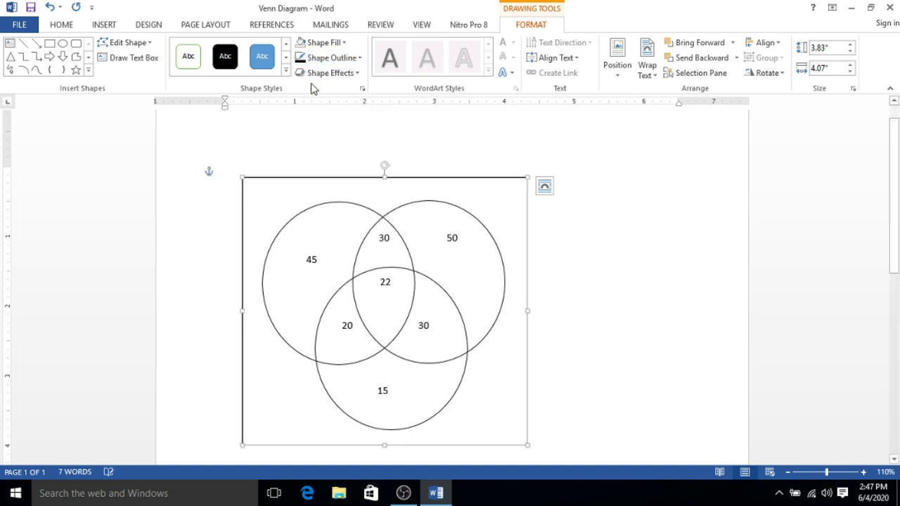
pyautogui.click(585, 236)
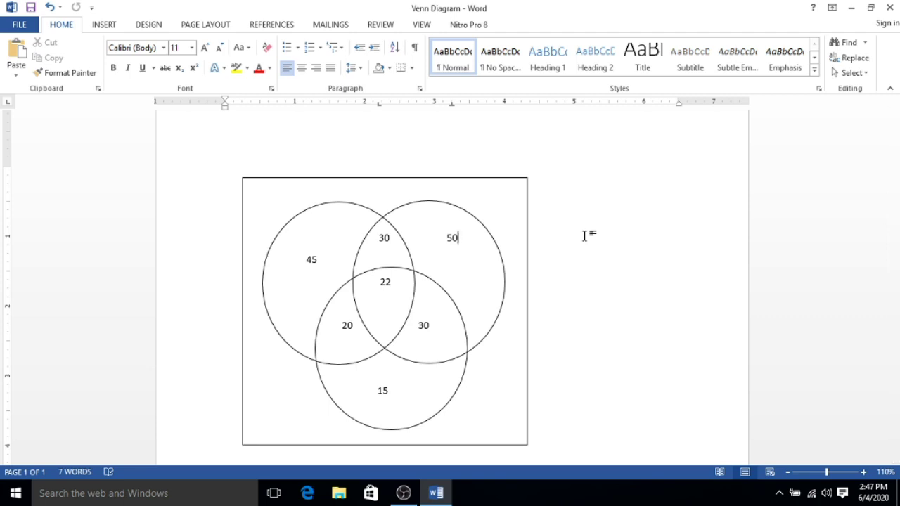
# - Label the upper-left circle Volleyball, the upper-right circle Football, and the bottom circle Basketball, placing the text inside the rectangle
pyautogui.click(260, 204)
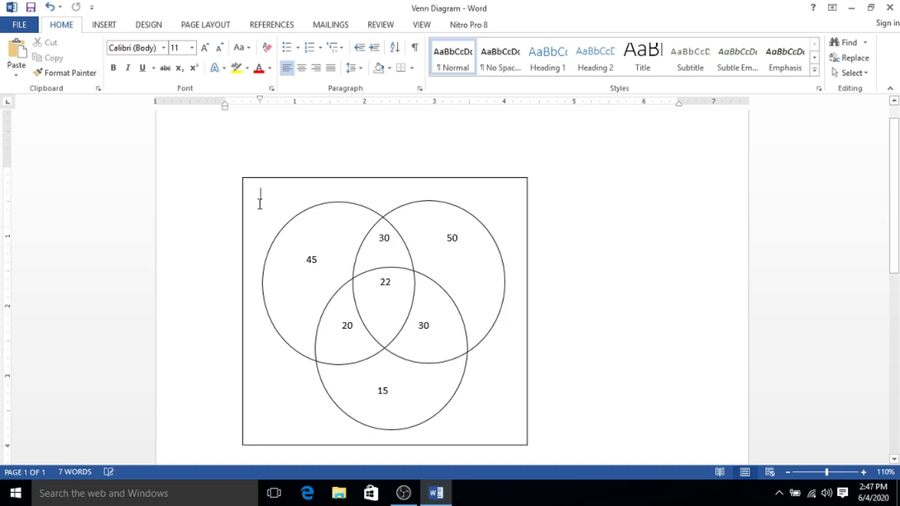
pyautogui.write('Volley')
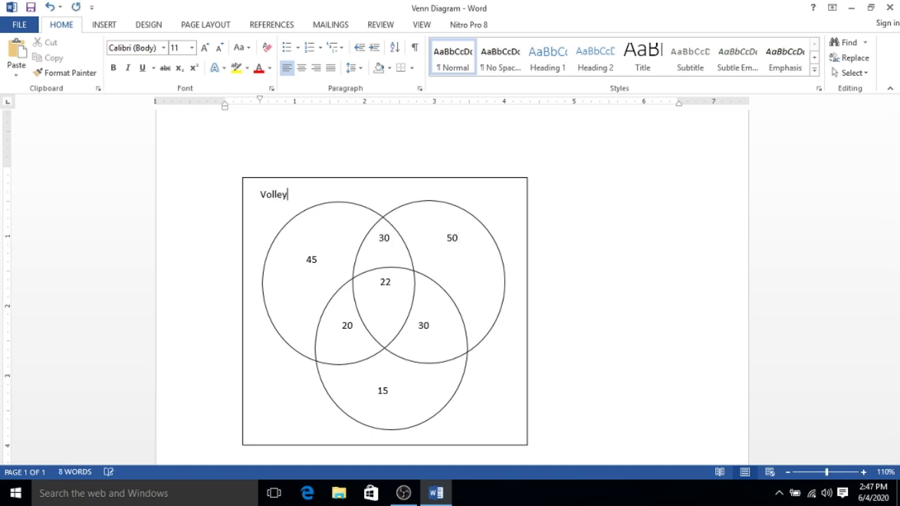
pyautogui.write('ball')
pyautogui.click(448, 190)
pyautogui.write('Football')
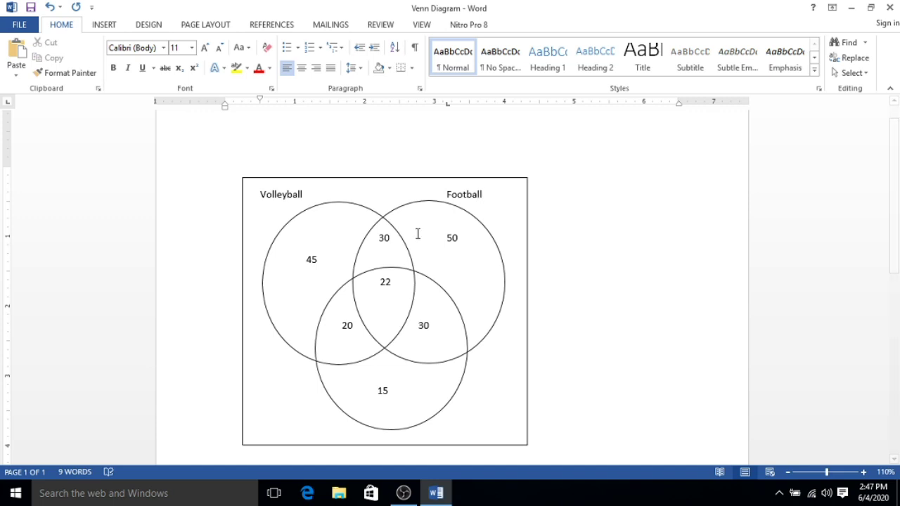
pyautogui.doubleClick(433, 429)
pyautogui.doubleClick(425, 430)
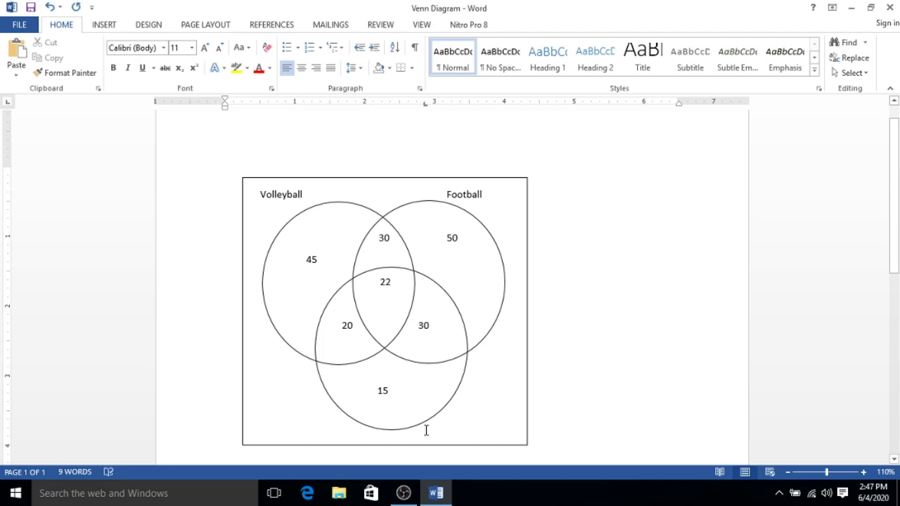
pyautogui.write('Bas')
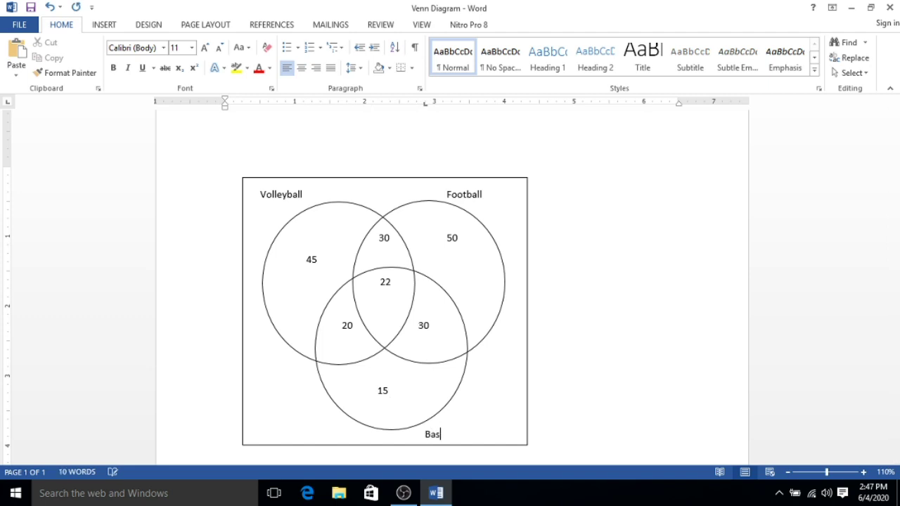
pyautogui.write('ketball')
# - Try inserting the symbol with character code A72B after the 15 in the bottom circle, and delete it again
pyautogui.click(511, 395)
pyautogui.click(106, 23)
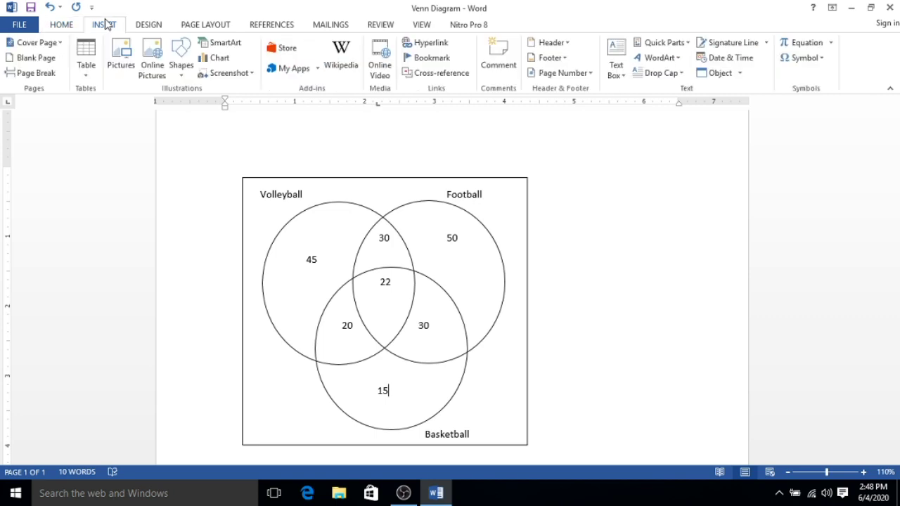
pyautogui.click(821, 61)
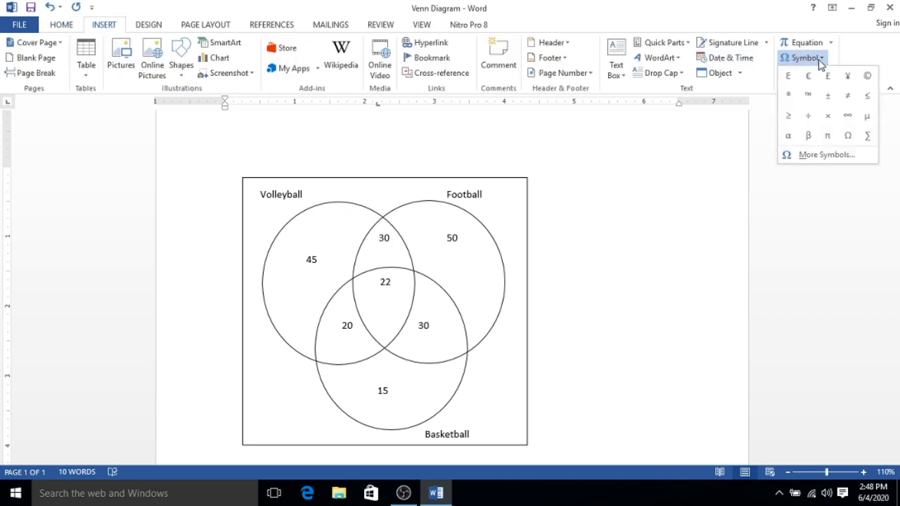
pyautogui.click(818, 156)
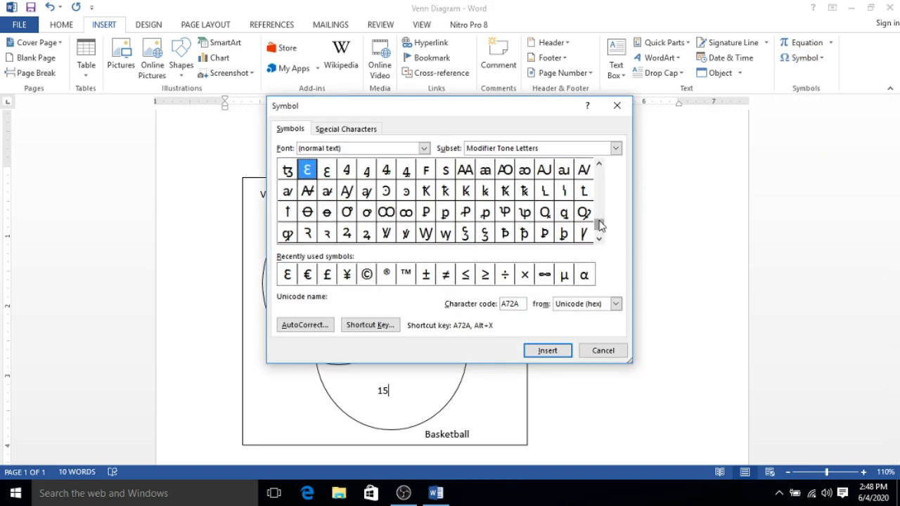
pyautogui.moveTo(599, 225); pyautogui.dragTo(602, 241)
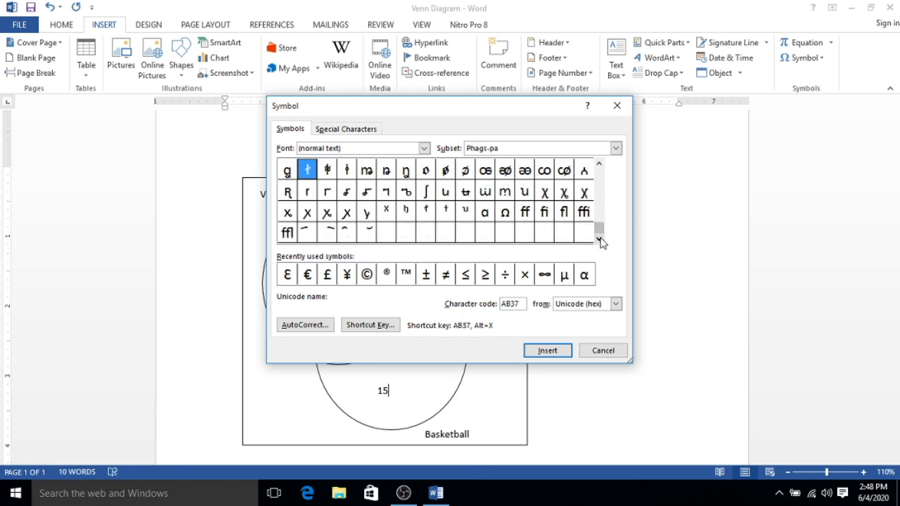
pyautogui.click(599, 165)
pyautogui.click(599, 164)
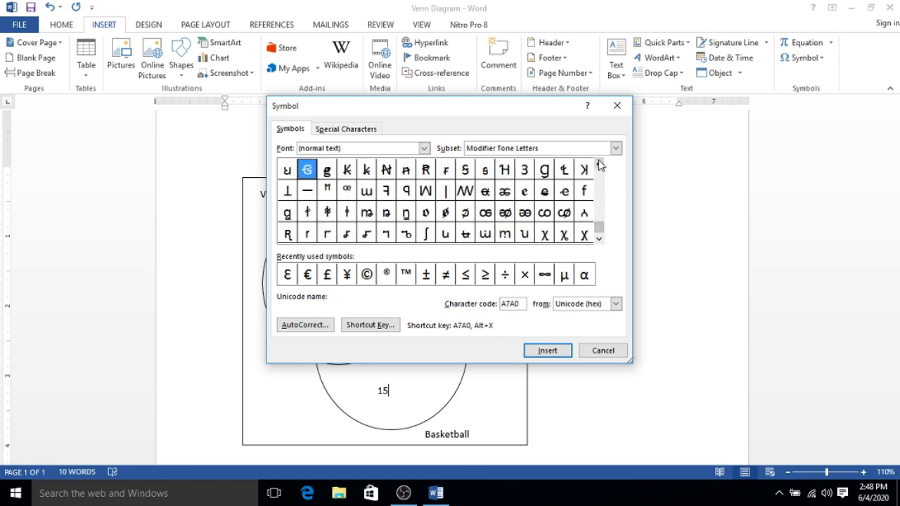
pyautogui.click(599, 164)
pyautogui.click(599, 164)
pyautogui.click(599, 165)
pyautogui.click(599, 164)
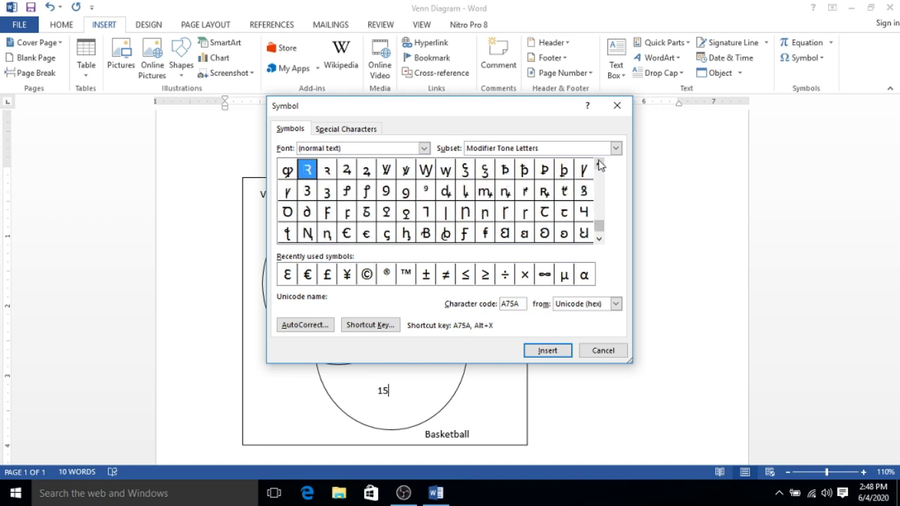
pyautogui.click(599, 164)
pyautogui.click(599, 164)
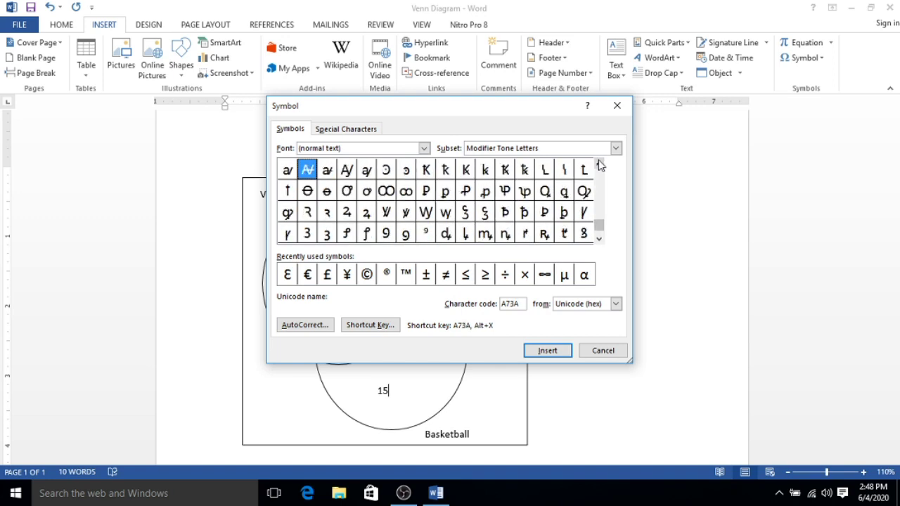
pyautogui.click(599, 164)
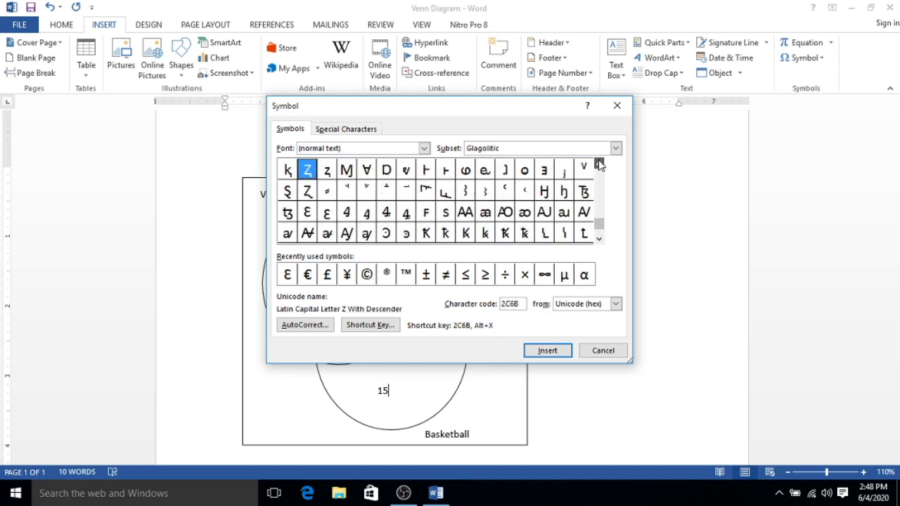
pyautogui.click(326, 218)
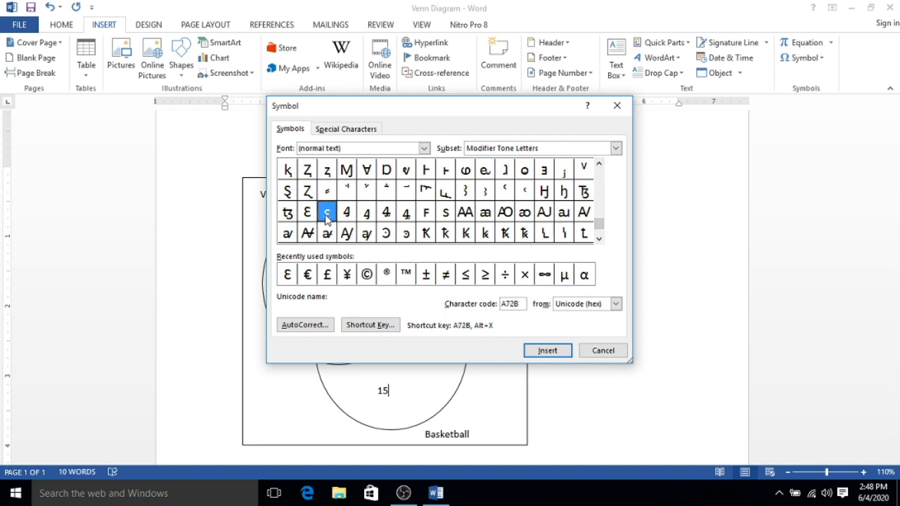
pyautogui.click(545, 355)
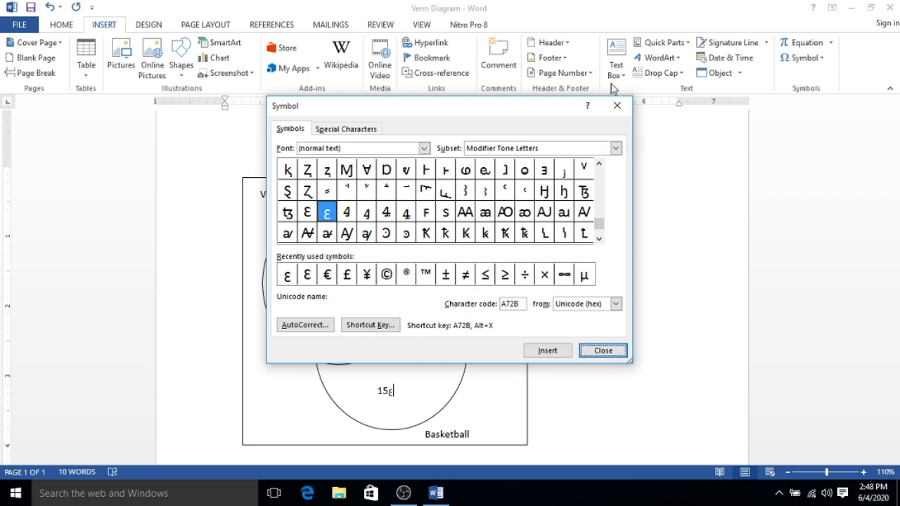
pyautogui.click(618, 105)
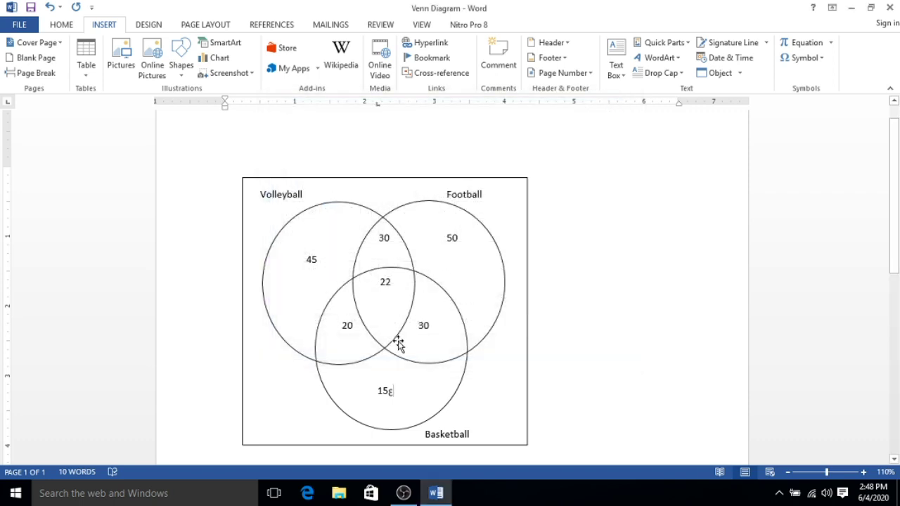
pyautogui.press('BackSpace')
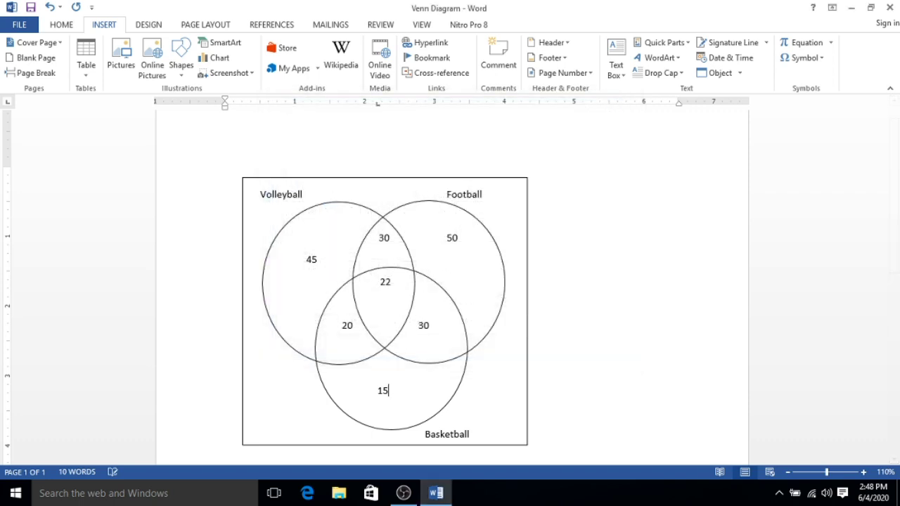
# - Add the text Ɛ=400 just above the rectangle's upper-left corner, using the recently used Ɛ symbol
pyautogui.click(257, 170)
pyautogui.click(811, 62)
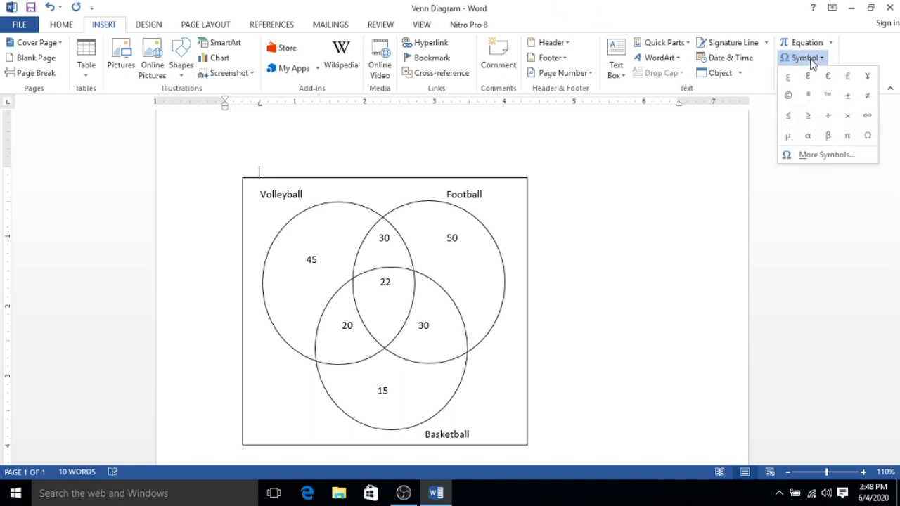
pyautogui.click(807, 78)
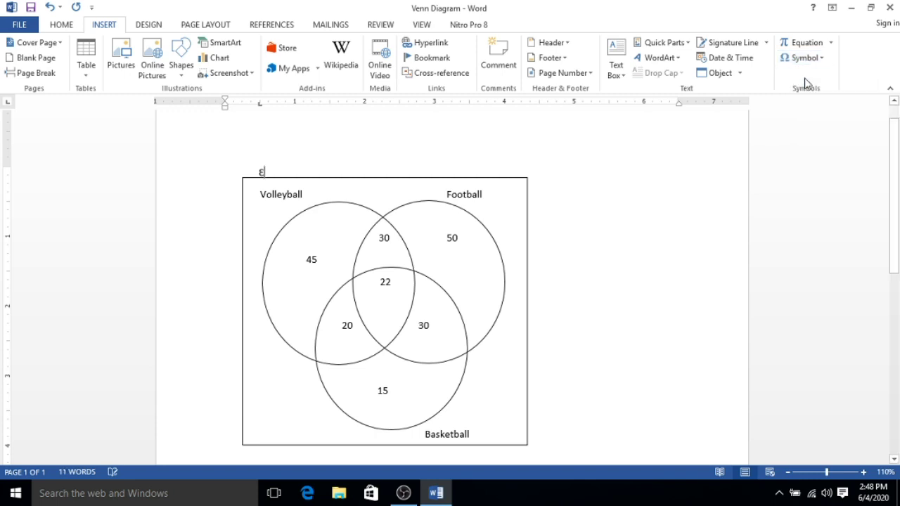
pyautogui.write('=')
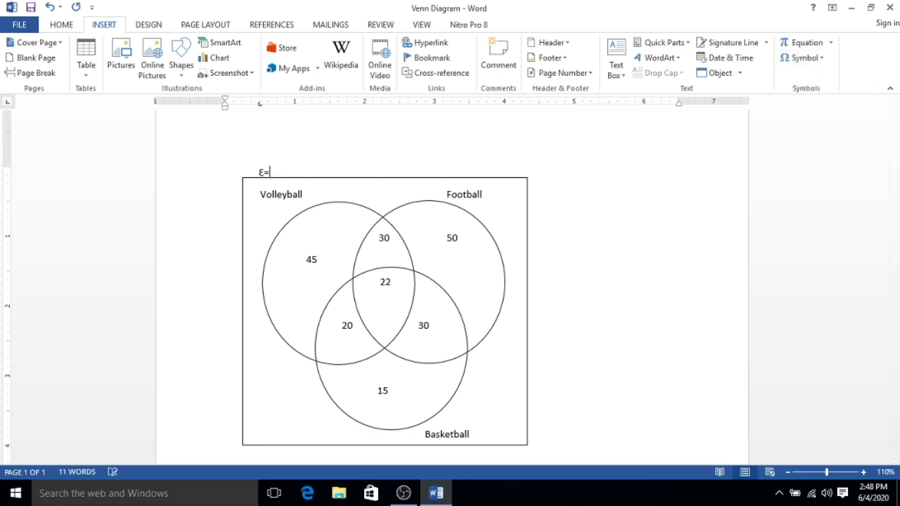
pyautogui.write('400')
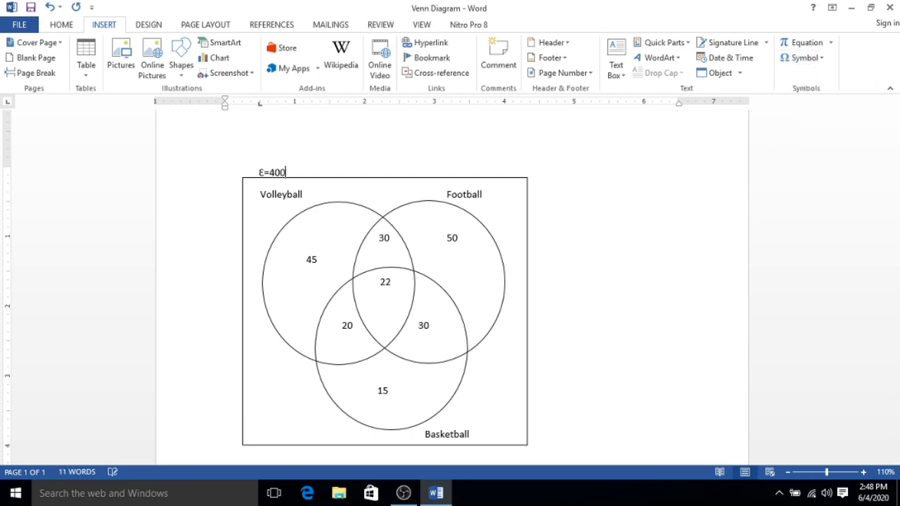